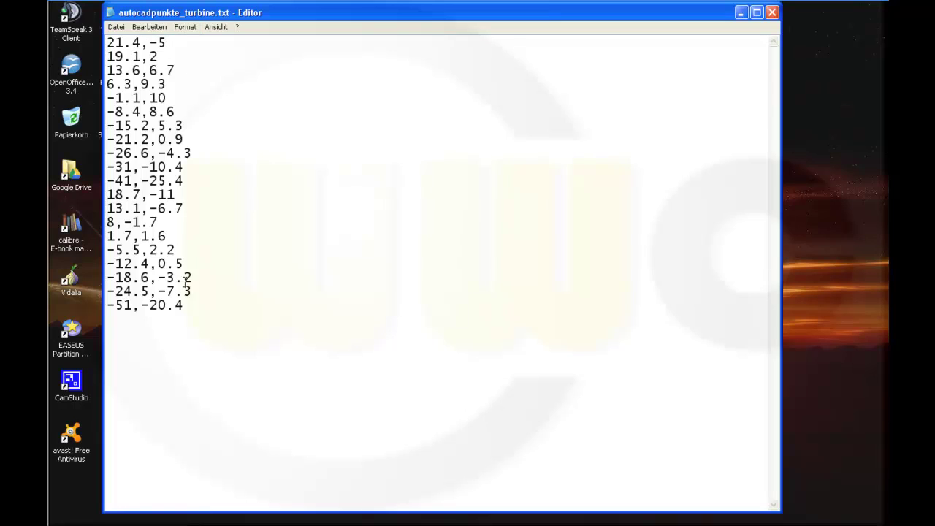
Step: Copy the complete coordinate list from autocadpunkte_turbine.txt and switch to the AutoCAD drawing
{"action": "left_click_drag", "start_coordinate": [192, 313], "coordinate": [94, 49]}
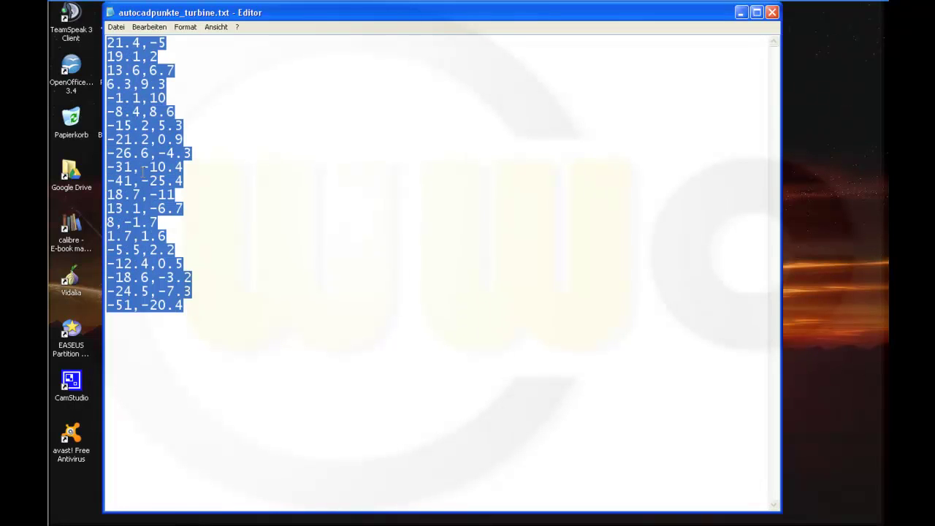
{"action": "right_click", "coordinate": [140, 144]}
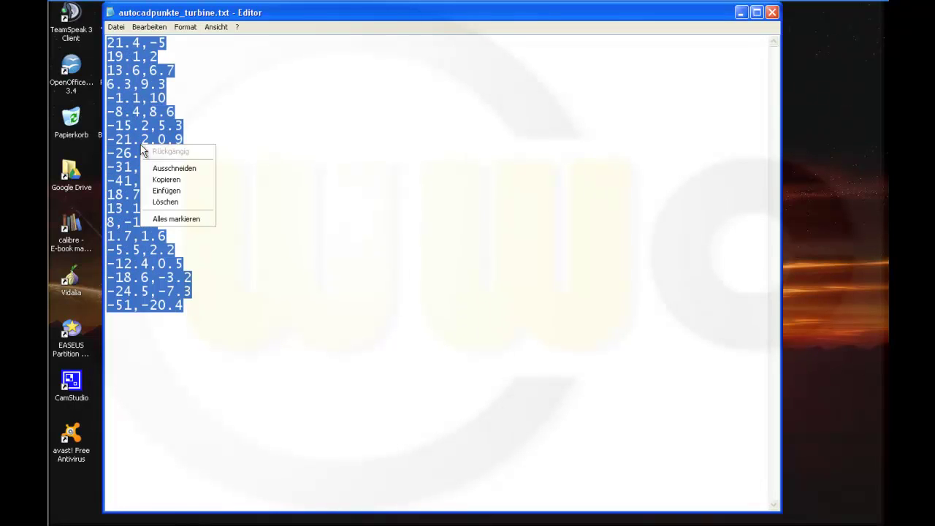
{"action": "left_click", "coordinate": [167, 179]}
{"action": "left_click", "coordinate": [740, 12]}
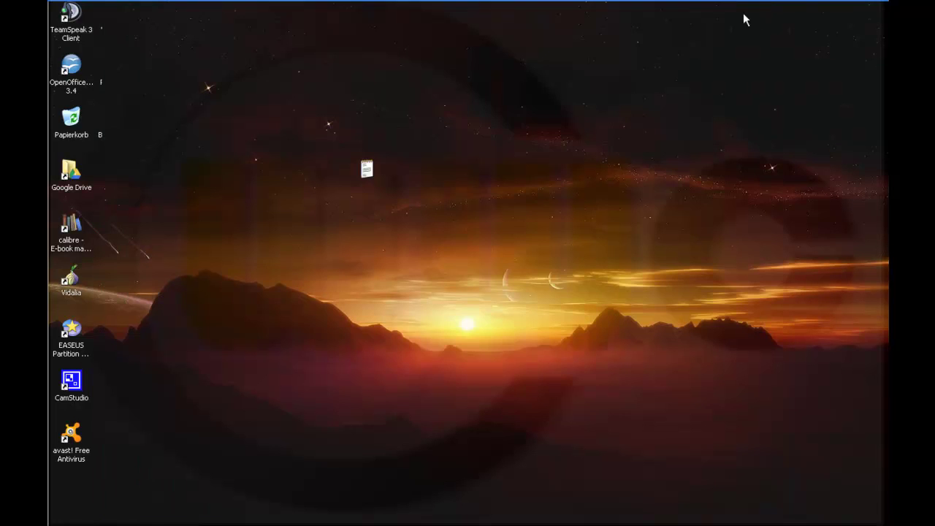
{"action": "left_click", "coordinate": [511, 10]}
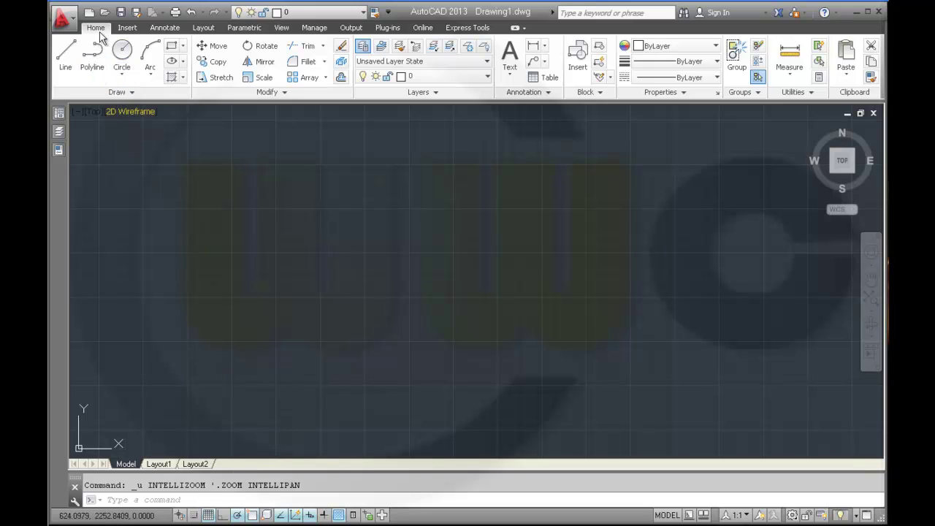
Step: Create multiple points from the copied turbine coordinate list and show all of them in the drawing view
{"action": "left_click", "coordinate": [133, 92]}
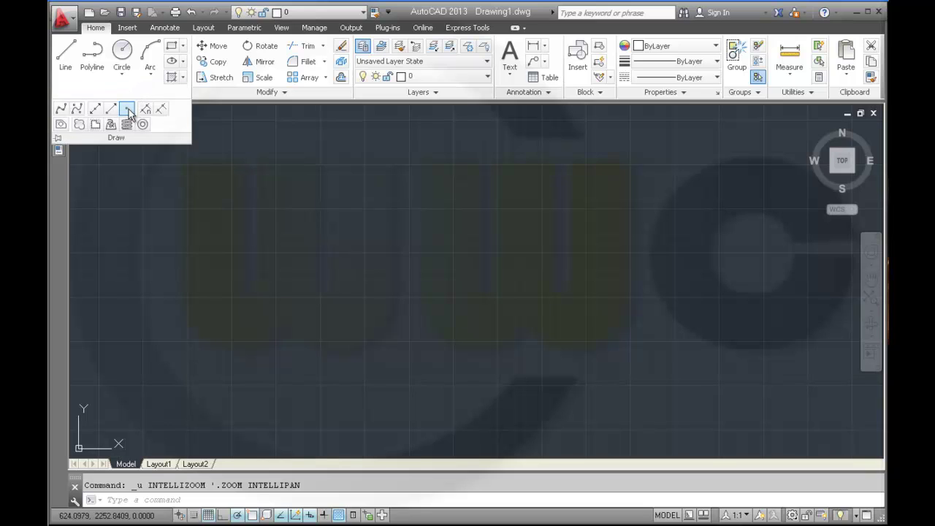
{"action": "left_click", "coordinate": [129, 109]}
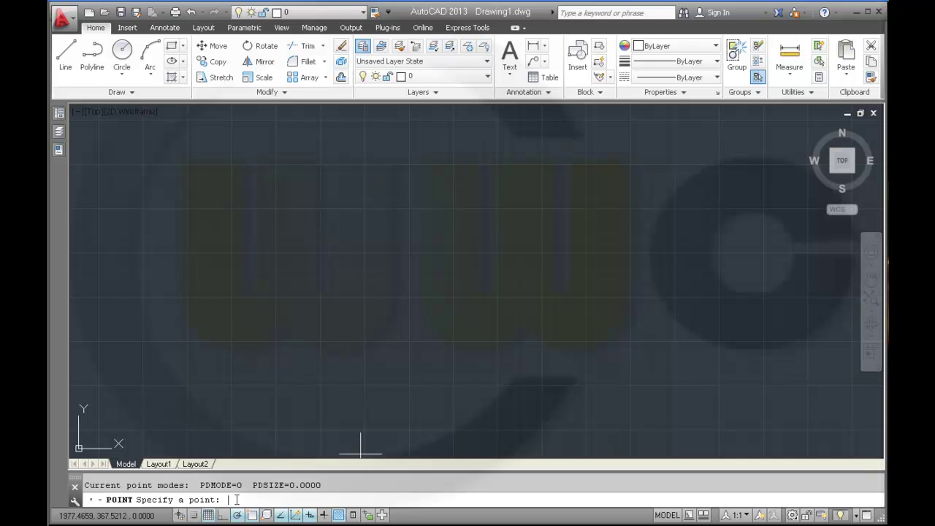
{"action": "middle_click", "coordinate": [332, 330]}
{"action": "middle_click", "coordinate": [332, 330]}
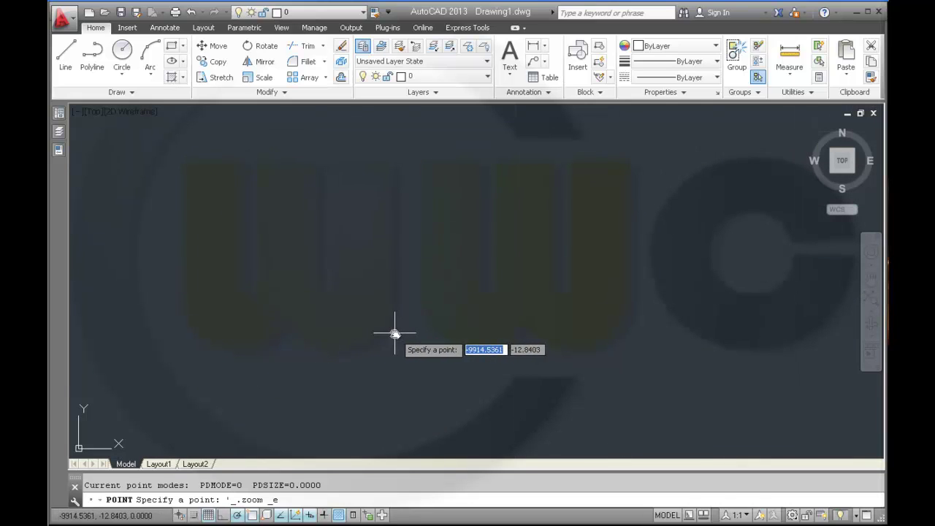
{"action": "key", "text": "Escape"}
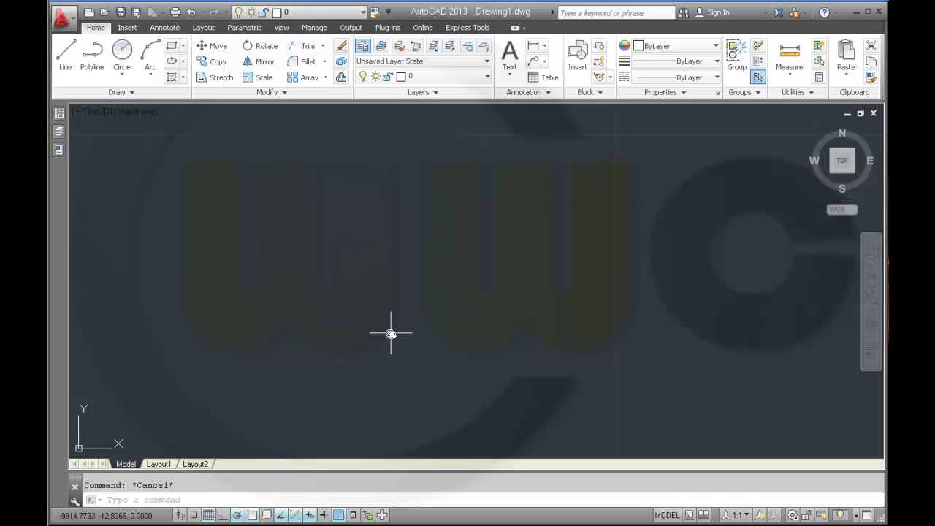
{"action": "type", "text": "RG"}
{"action": "key", "text": "Return"}
{"action": "middle_click_drag", "start_coordinate": [382, 321], "coordinate": [383, 324]}
{"action": "middle_click", "coordinate": [380, 323]}
{"action": "middle_click", "coordinate": [380, 324]}
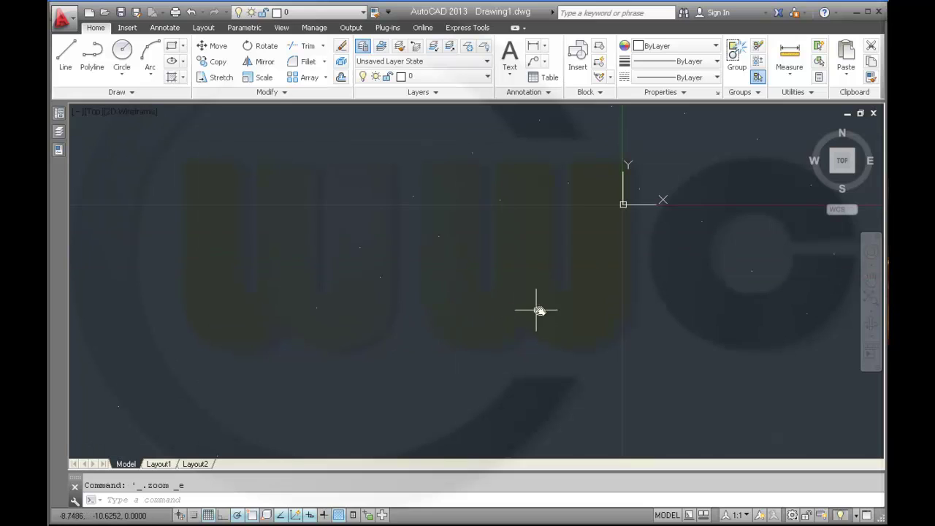
{"action": "scroll", "coordinate": [539, 315], "scroll_direction": "down", "scroll_amount": 2}
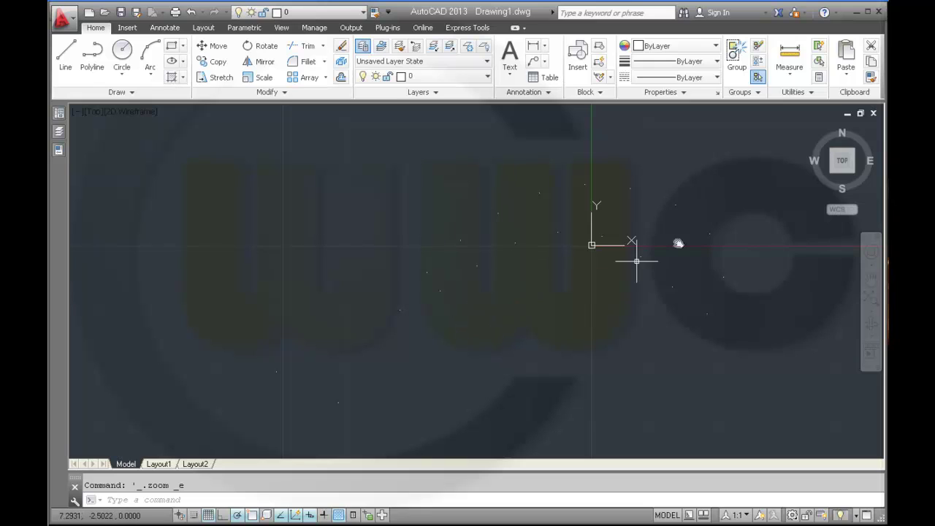
Step: Set the point style to a circle with a diagonal cross, keeping the size relative to the screen
{"action": "left_click", "coordinate": [811, 93]}
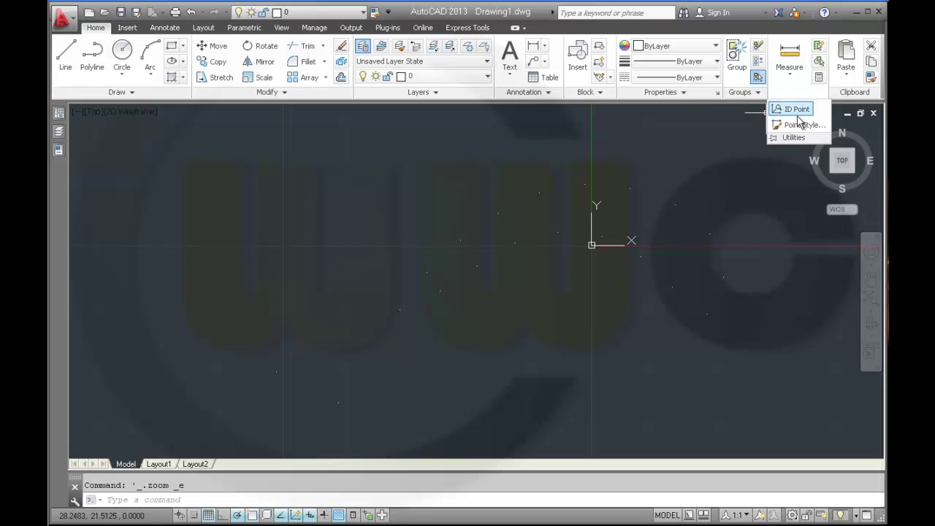
{"action": "left_click", "coordinate": [800, 125]}
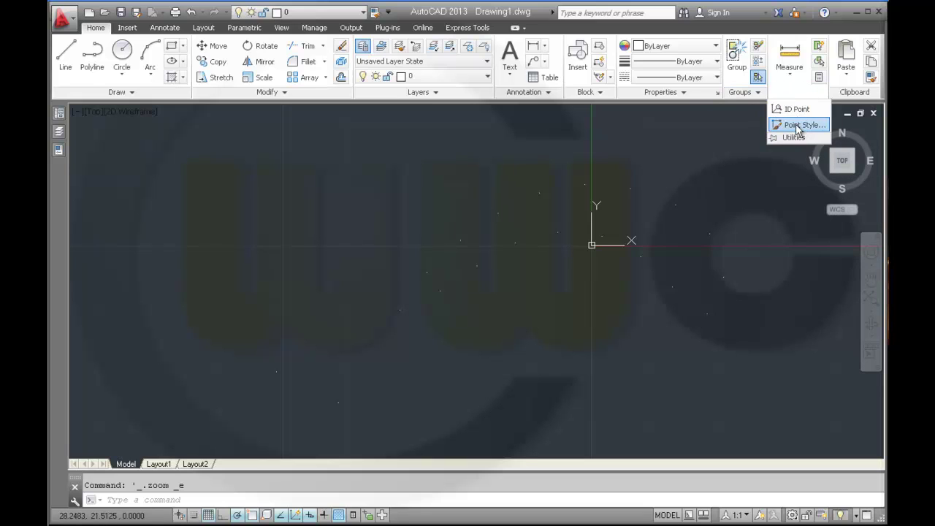
{"action": "left_click_drag", "start_coordinate": [497, 163], "coordinate": [319, 138]}
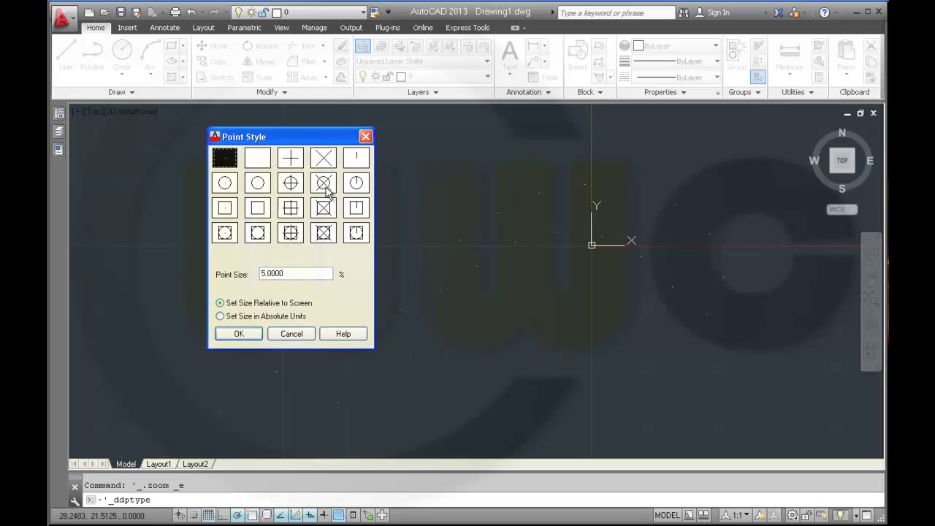
{"action": "left_click", "coordinate": [324, 183]}
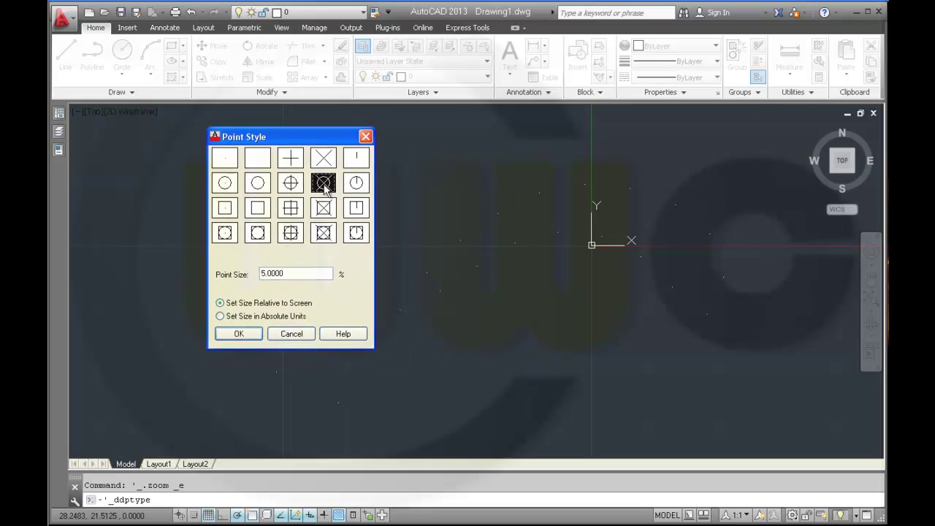
{"action": "left_click", "coordinate": [241, 333]}
{"action": "scroll", "coordinate": [560, 319], "scroll_direction": "up", "scroll_amount": 2}
{"action": "scroll", "coordinate": [556, 315], "scroll_direction": "down", "scroll_amount": 2}
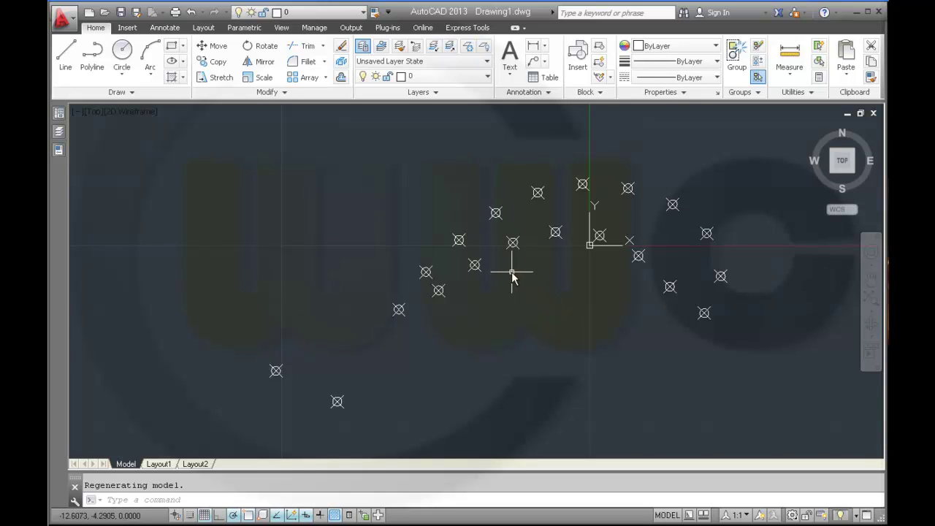
Step: Undo the last spline and check in the drafting settings that the Node object snap is enabled
{"action": "key", "text": "ctrl+z"}
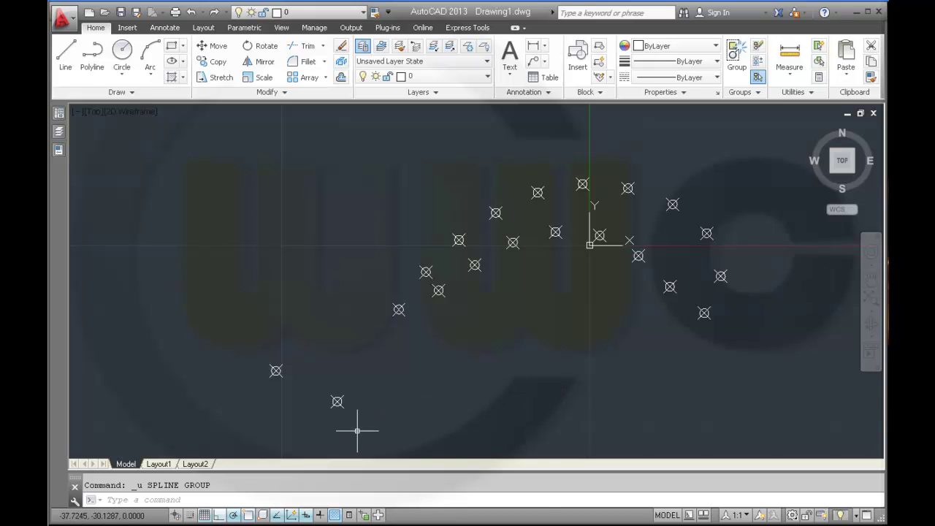
{"action": "right_click", "coordinate": [248, 516]}
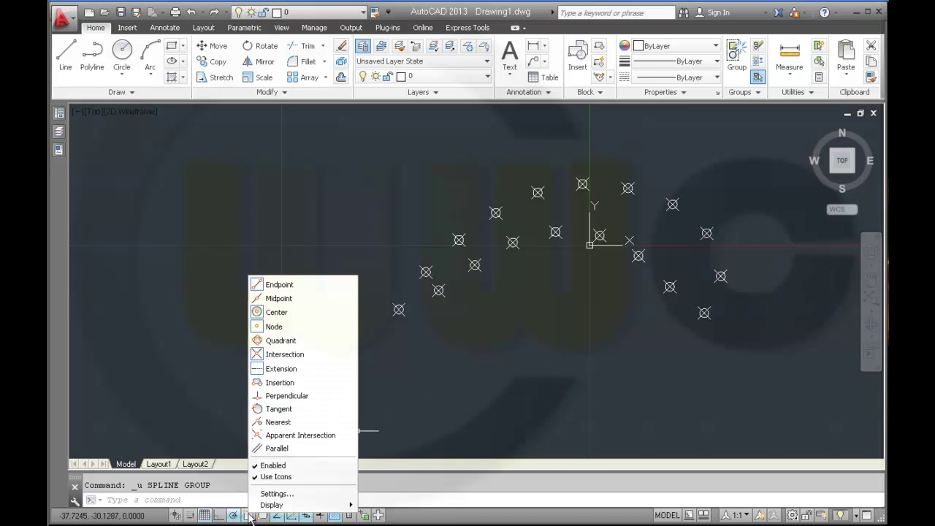
{"action": "left_click", "coordinate": [275, 494]}
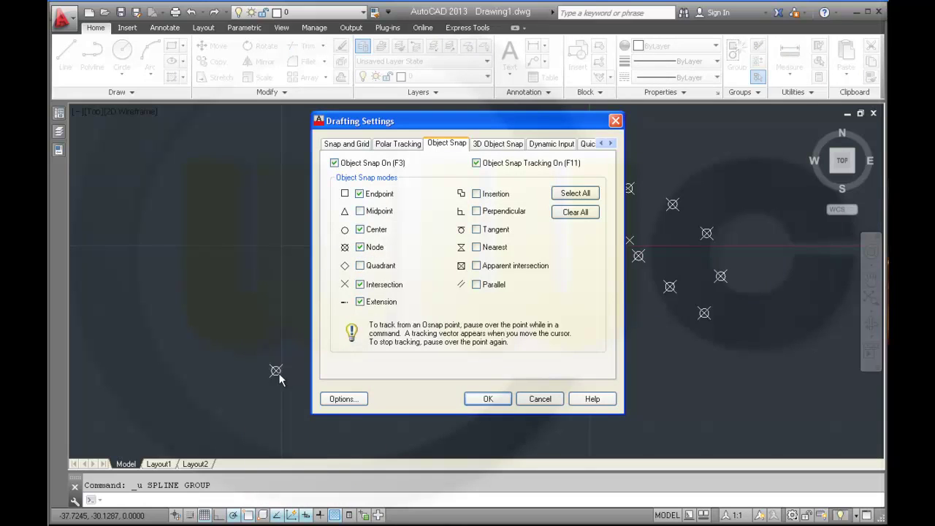
{"action": "left_click", "coordinate": [490, 399]}
Step: Draw a fit spline through the ten upper profile points, from -31,-10.4 to 21.4,-5
{"action": "left_click", "coordinate": [133, 93]}
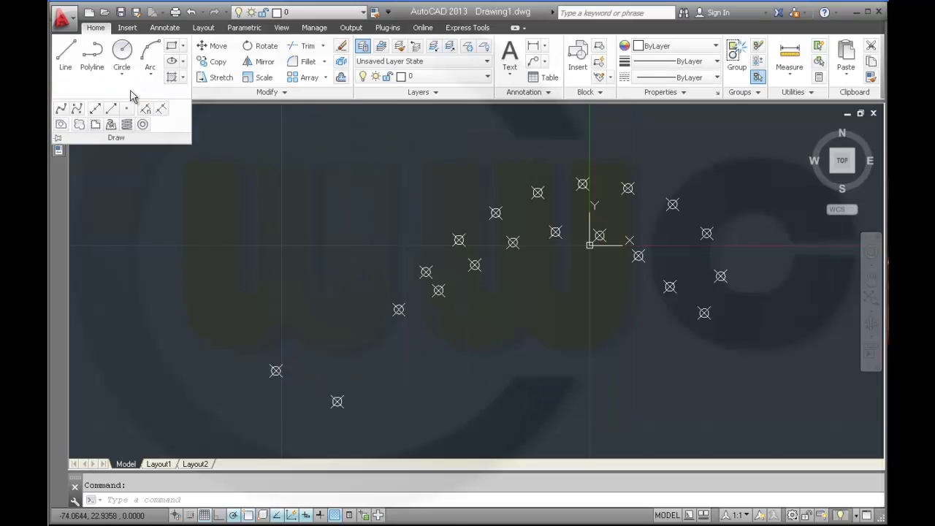
{"action": "left_click", "coordinate": [61, 109]}
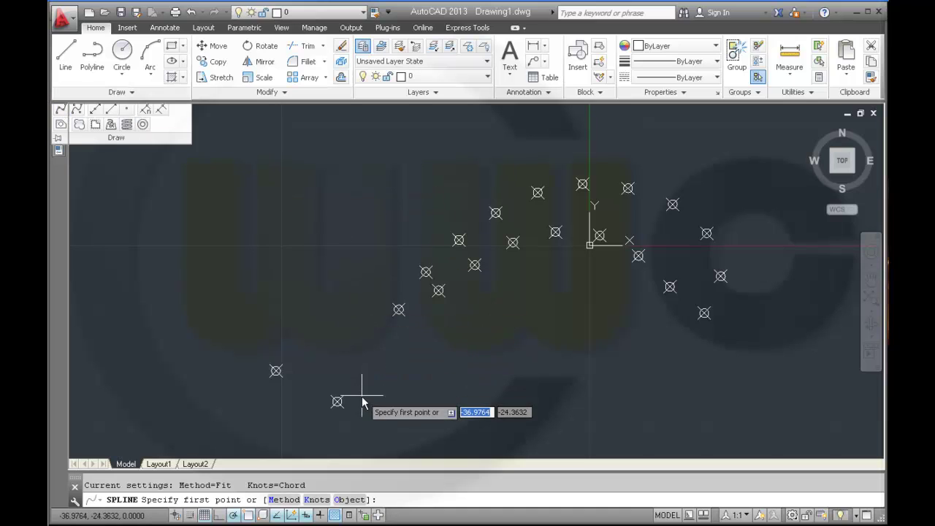
{"action": "left_click", "coordinate": [398, 310]}
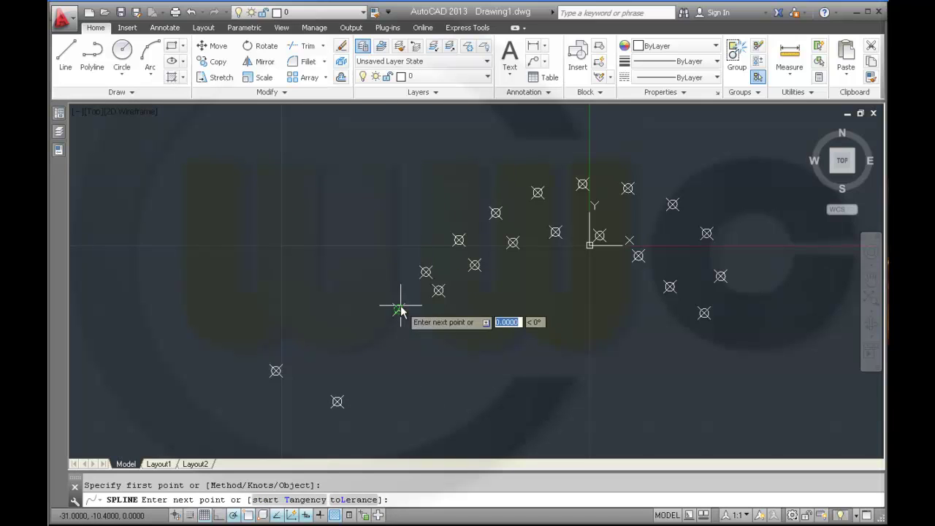
{"action": "left_click", "coordinate": [426, 272]}
{"action": "left_click", "coordinate": [459, 241]}
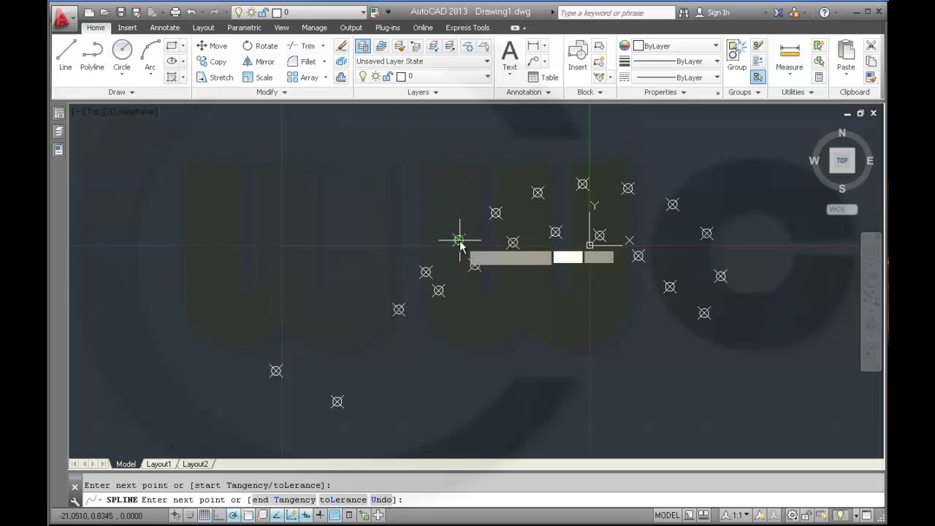
{"action": "left_click", "coordinate": [496, 213]}
{"action": "left_click", "coordinate": [537, 192]}
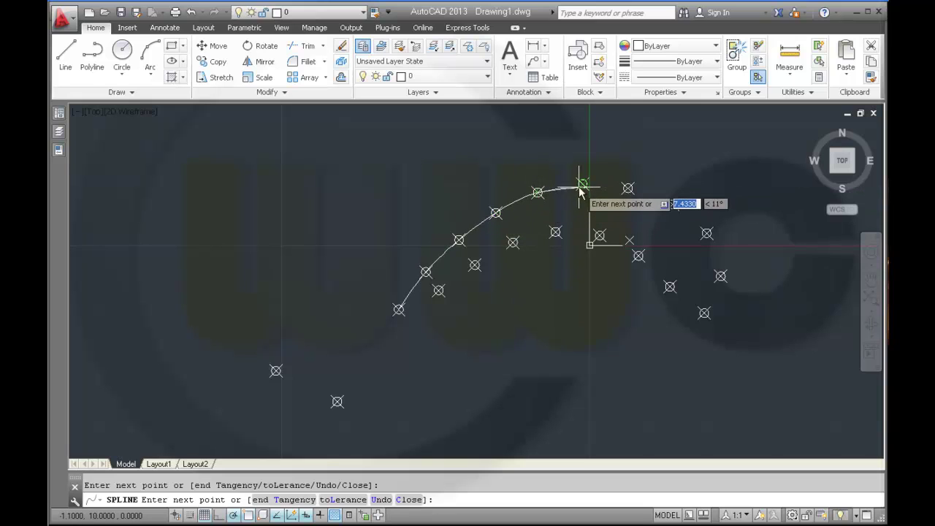
{"action": "left_click", "coordinate": [582, 184]}
{"action": "left_click", "coordinate": [627, 188]}
{"action": "left_click", "coordinate": [671, 204]}
{"action": "left_click", "coordinate": [706, 233]}
{"action": "left_click", "coordinate": [720, 277]}
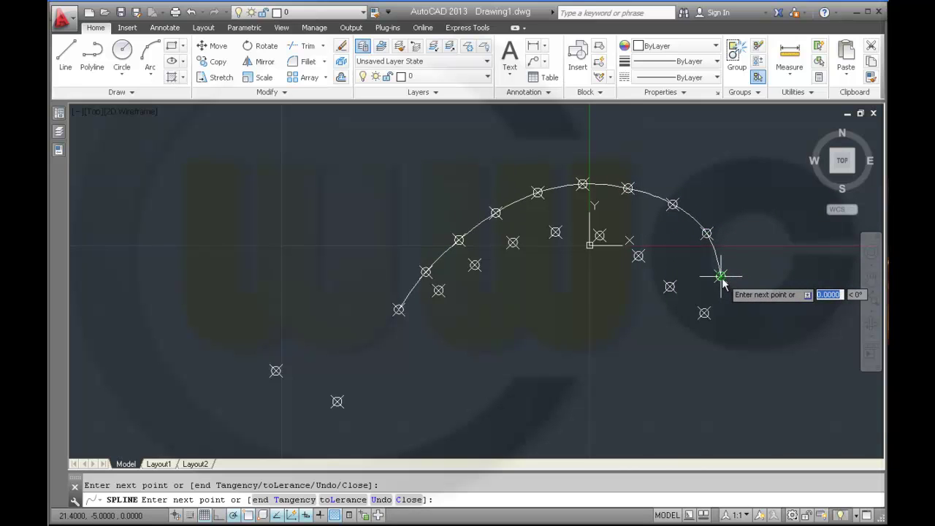
{"action": "right_click", "coordinate": [698, 287]}
{"action": "left_click", "coordinate": [731, 294]}
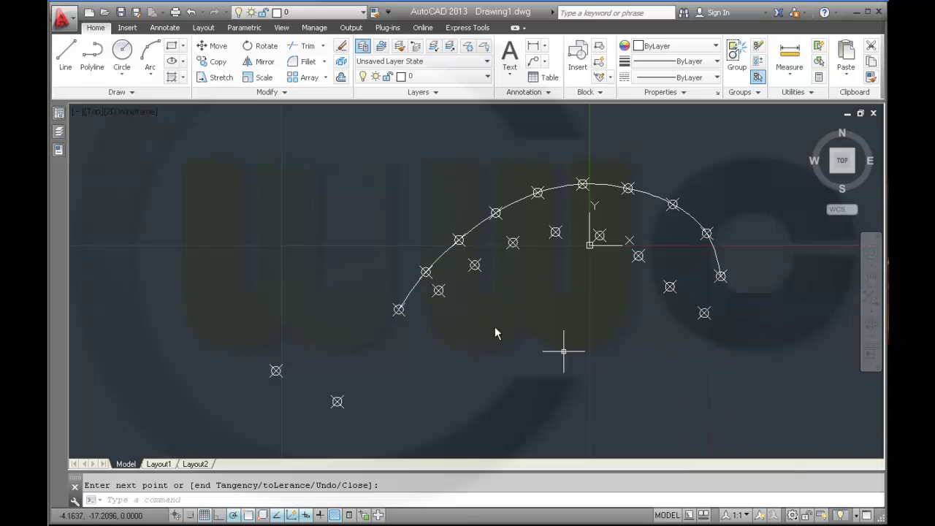
Step: Start a second fit spline at the point -31,-10.4 using a one-time Node snap
{"action": "left_click", "coordinate": [133, 93]}
{"action": "left_click", "coordinate": [62, 108]}
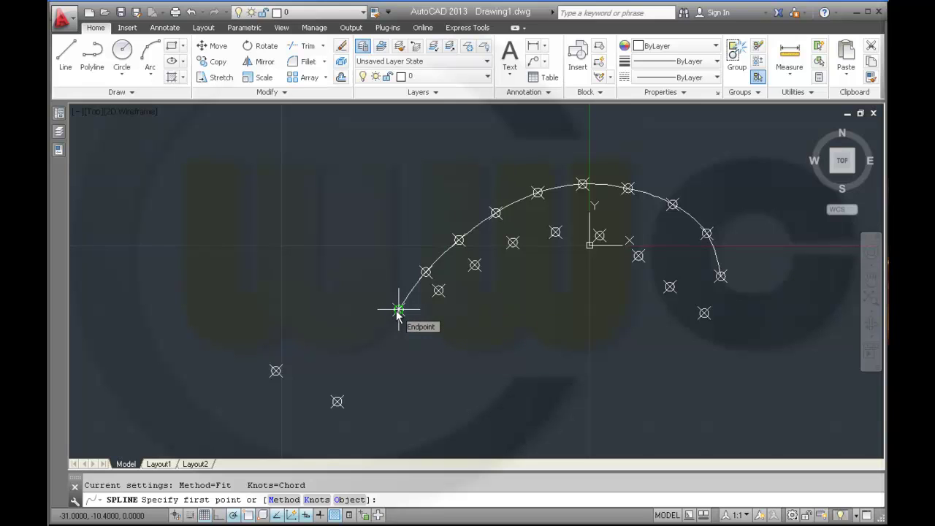
{"action": "scroll", "coordinate": [398, 311], "scroll_direction": "up", "scroll_amount": 6}
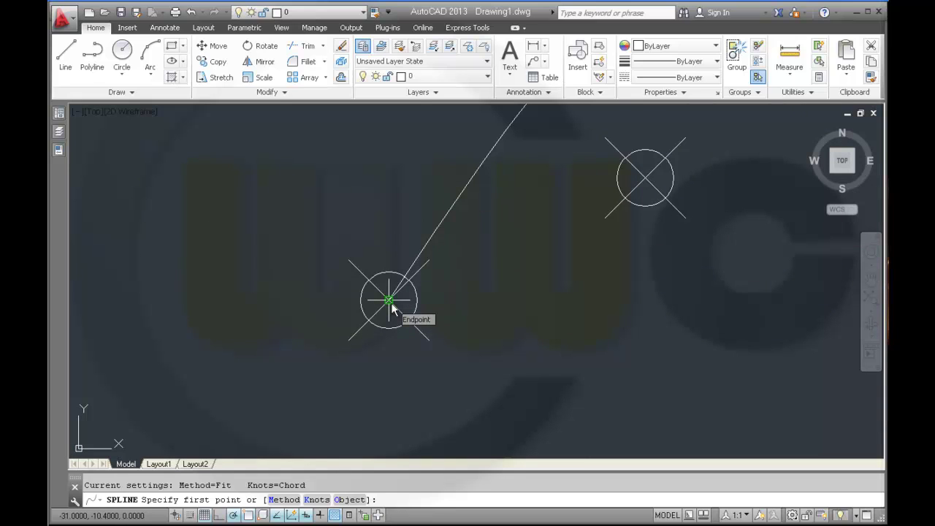
{"action": "right_click", "coordinate": [390, 305], "text": "shift"}
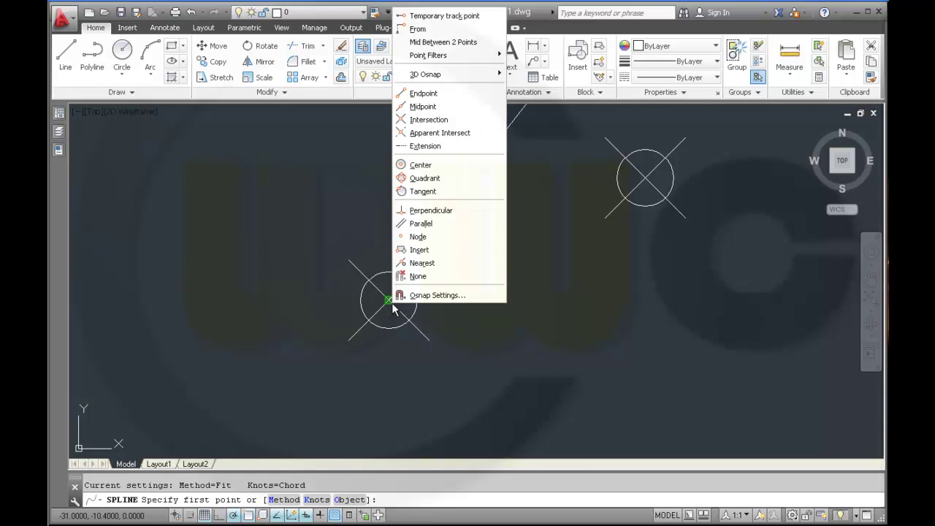
{"action": "left_click", "coordinate": [419, 236]}
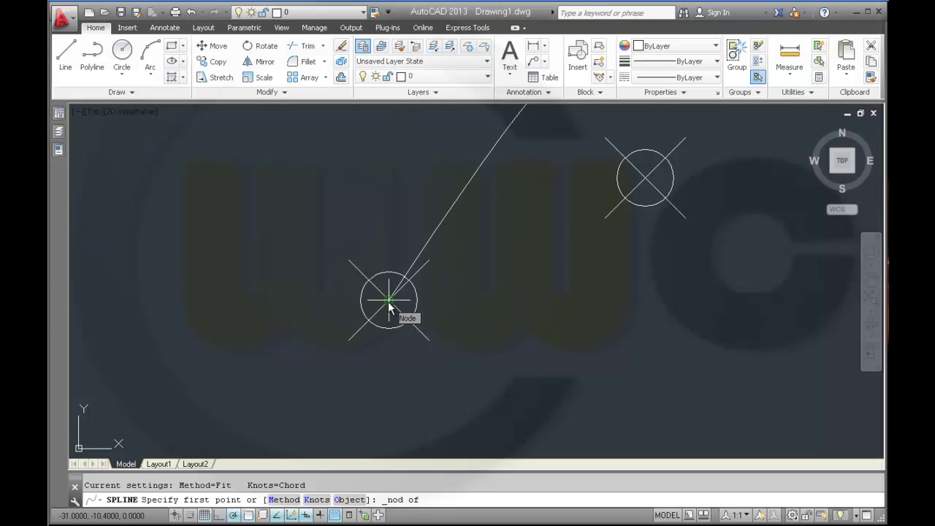
{"action": "left_click", "coordinate": [389, 307]}
Step: Continue the spline through the eight lower profile points in order, from -24.5,-7.3 to 18.7,-11
{"action": "left_click", "coordinate": [644, 181]}
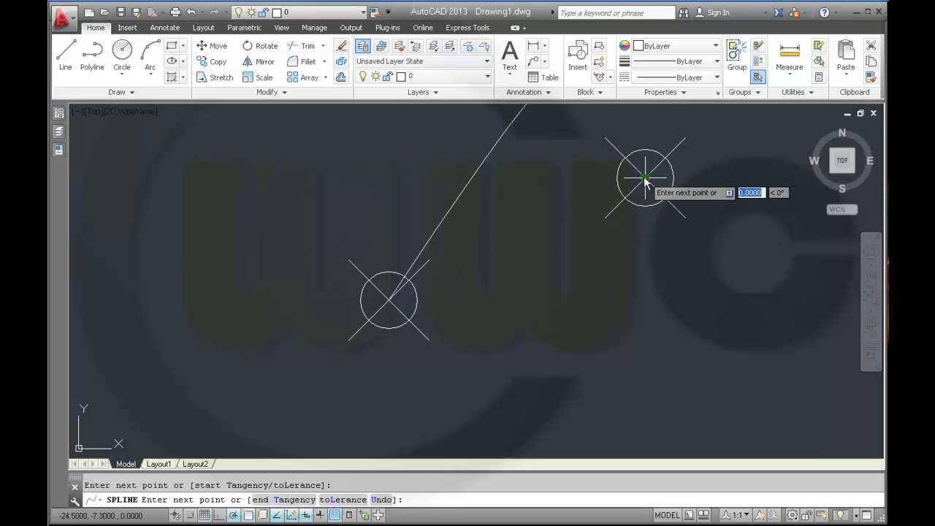
{"action": "scroll", "coordinate": [670, 198], "scroll_direction": "down", "scroll_amount": 5}
{"action": "mouse_move", "coordinate": [744, 186]}
{"action": "middle_mouse_down"}
{"action": "mouse_move", "coordinate": [605, 278]}
{"action": "mouse_move", "coordinate": [334, 348]}
{"action": "middle_mouse_up"}
{"action": "left_click", "coordinate": [305, 314]}
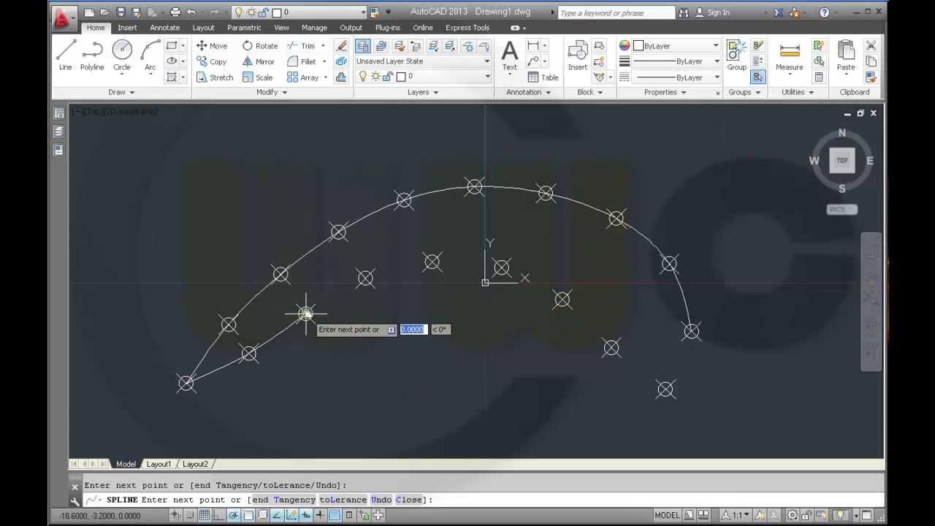
{"action": "left_click", "coordinate": [366, 277]}
{"action": "left_click", "coordinate": [432, 261]}
{"action": "left_click", "coordinate": [501, 267]}
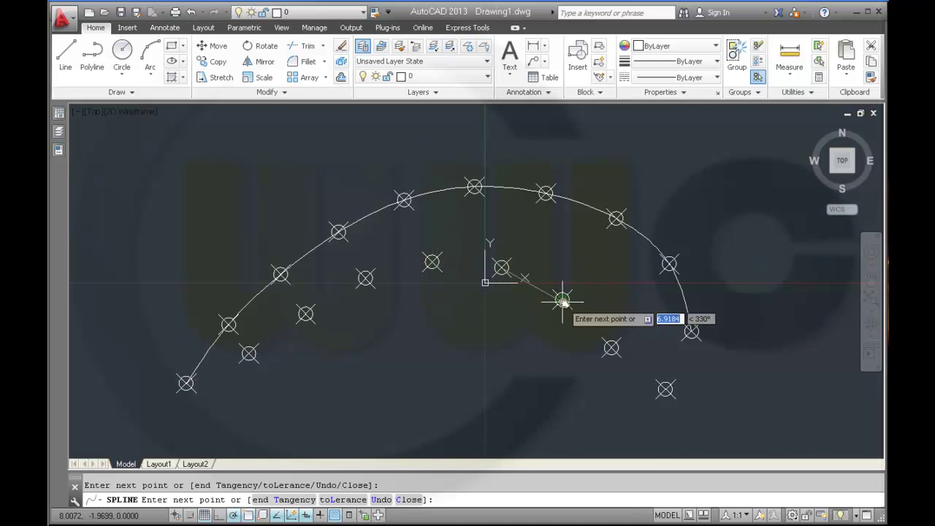
{"action": "left_click", "coordinate": [561, 299]}
{"action": "left_click", "coordinate": [611, 347]}
{"action": "left_click", "coordinate": [664, 390]}
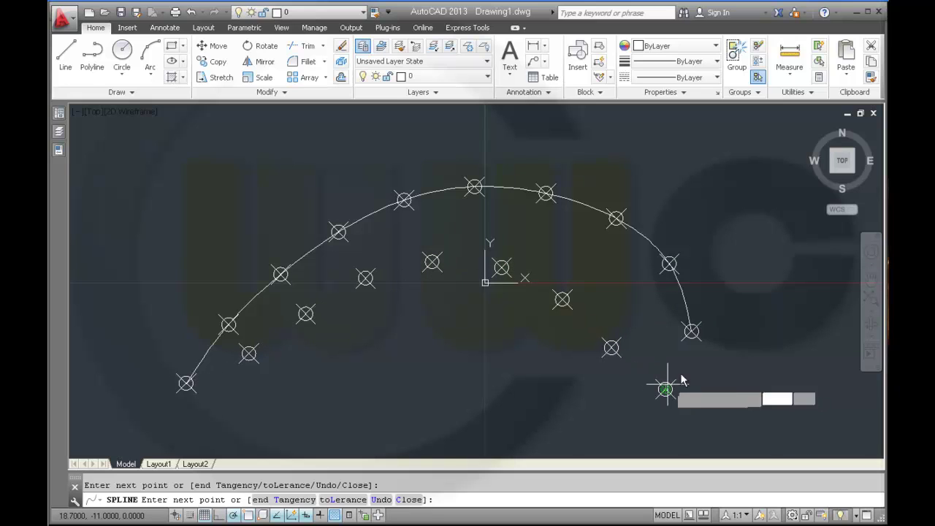
Step: End the lower spline at the upper spline's endpoint 21.4,-5 using a one-time Node snap, and finish the command
{"action": "left_click", "coordinate": [690, 331]}
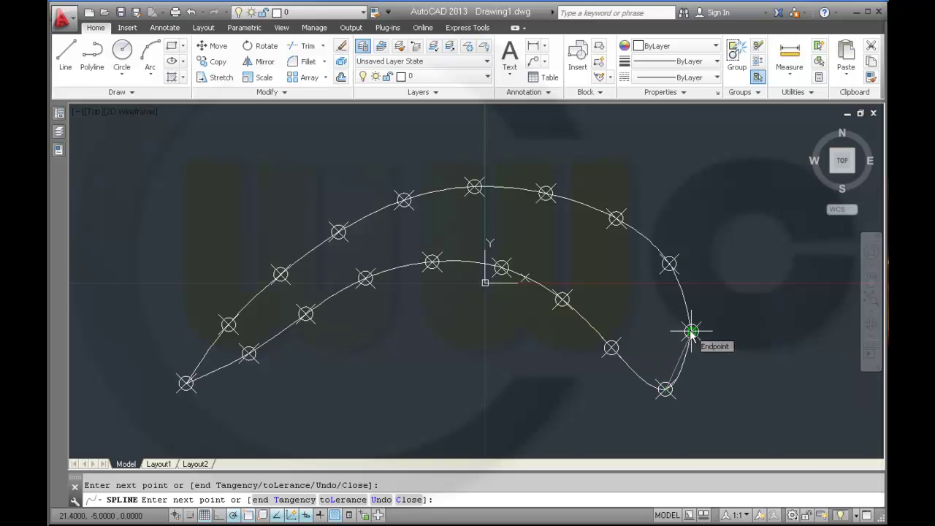
{"action": "right_click", "coordinate": [691, 332], "text": "shift"}
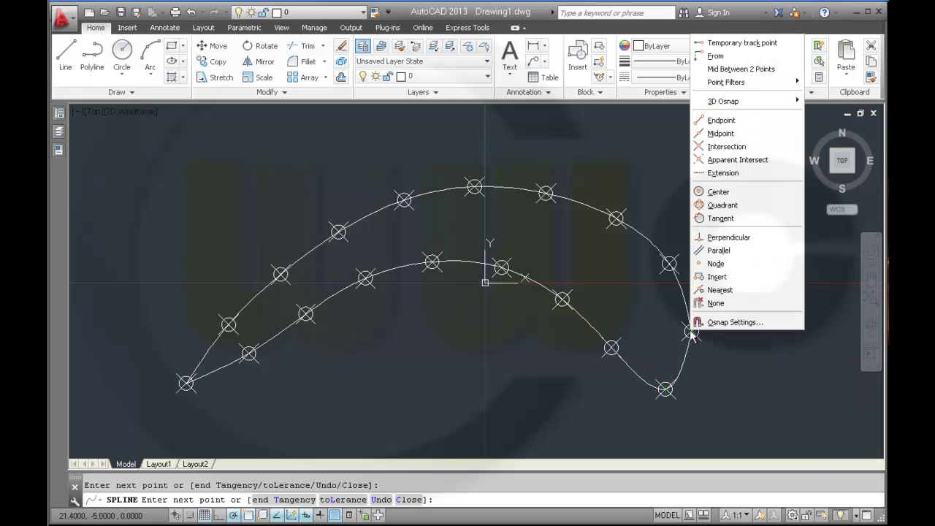
{"action": "left_click", "coordinate": [712, 264]}
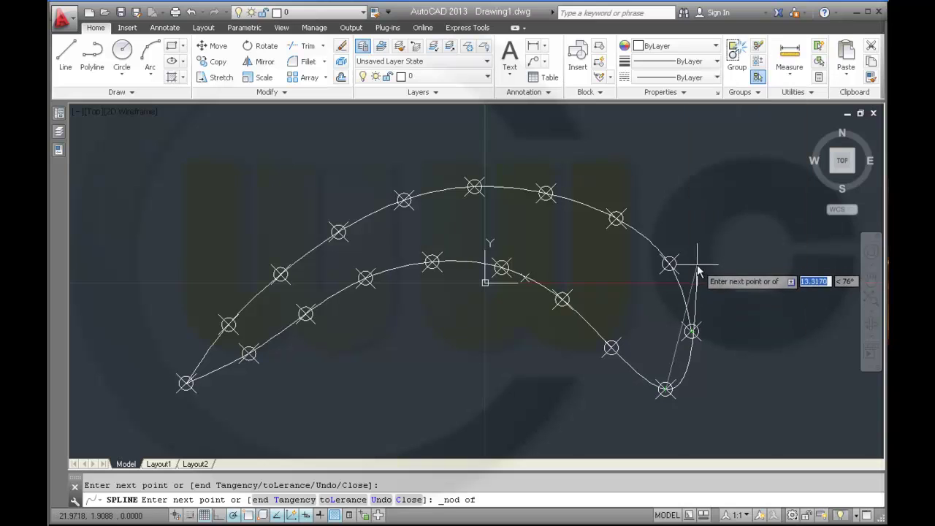
{"action": "left_click", "coordinate": [691, 332]}
{"action": "right_click", "coordinate": [691, 330]}
{"action": "left_click", "coordinate": [703, 336]}
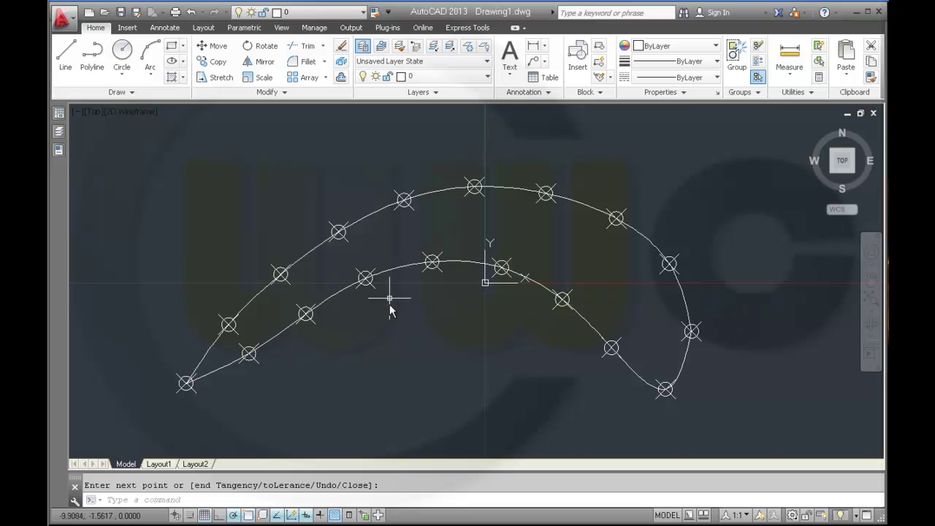
Step: Display the control vertices of the upper profile spline
{"action": "middle_click_drag", "start_coordinate": [413, 333], "coordinate": [438, 293]}
{"action": "scroll", "coordinate": [439, 292], "scroll_direction": "up", "scroll_amount": 2}
{"action": "scroll", "coordinate": [448, 292], "scroll_direction": "down", "scroll_amount": 5}
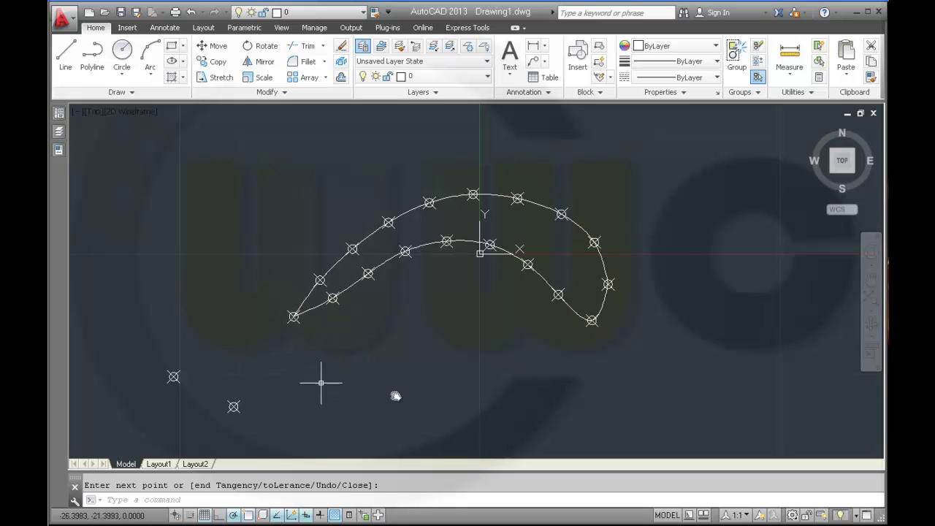
{"action": "scroll", "coordinate": [649, 291], "scroll_direction": "up", "scroll_amount": 4}
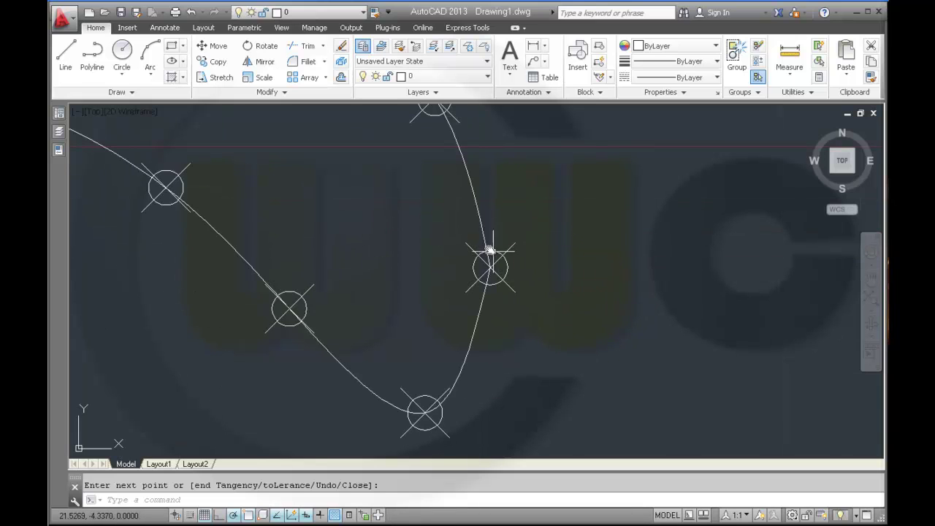
{"action": "scroll", "coordinate": [584, 274], "scroll_direction": "down", "scroll_amount": 3}
{"action": "middle_click_drag", "start_coordinate": [585, 280], "coordinate": [649, 281]}
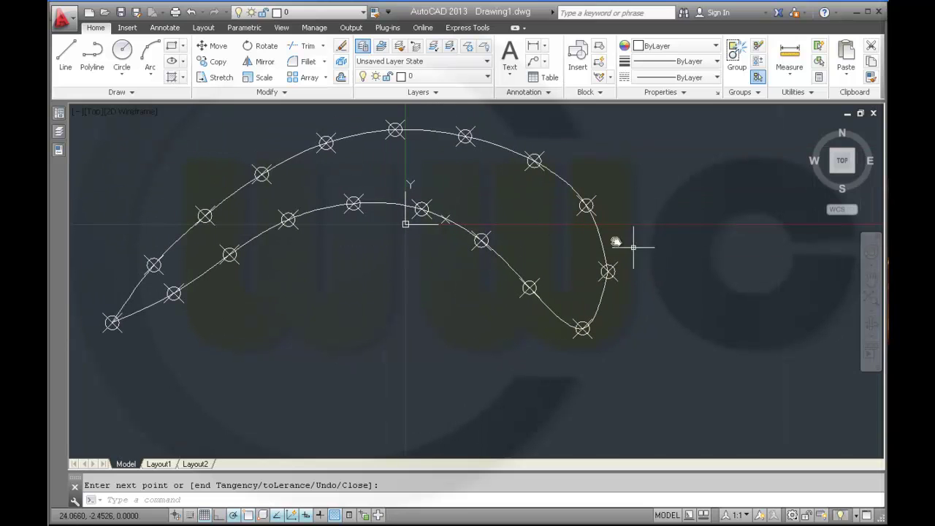
{"action": "key", "text": "Return"}
{"action": "left_click", "coordinate": [597, 230]}
{"action": "right_click", "coordinate": [597, 232]}
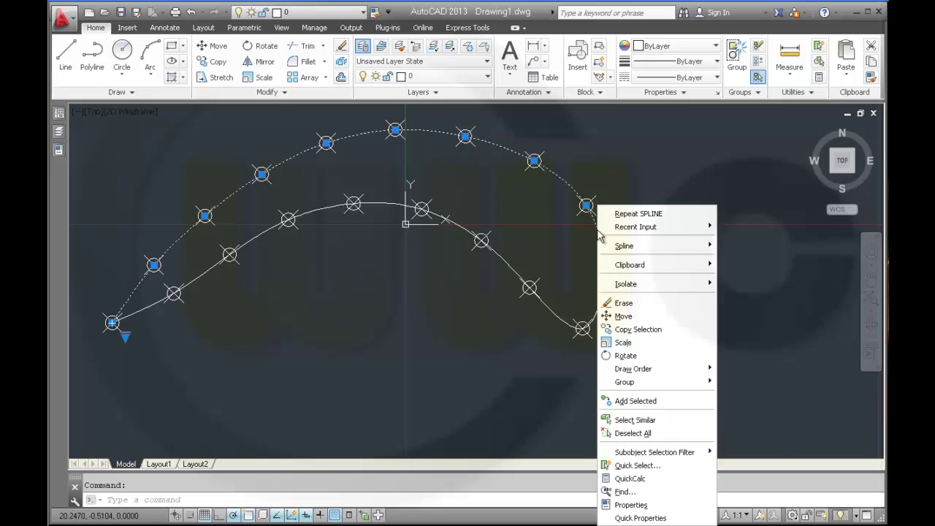
{"action": "mouse_move", "coordinate": [631, 252]}
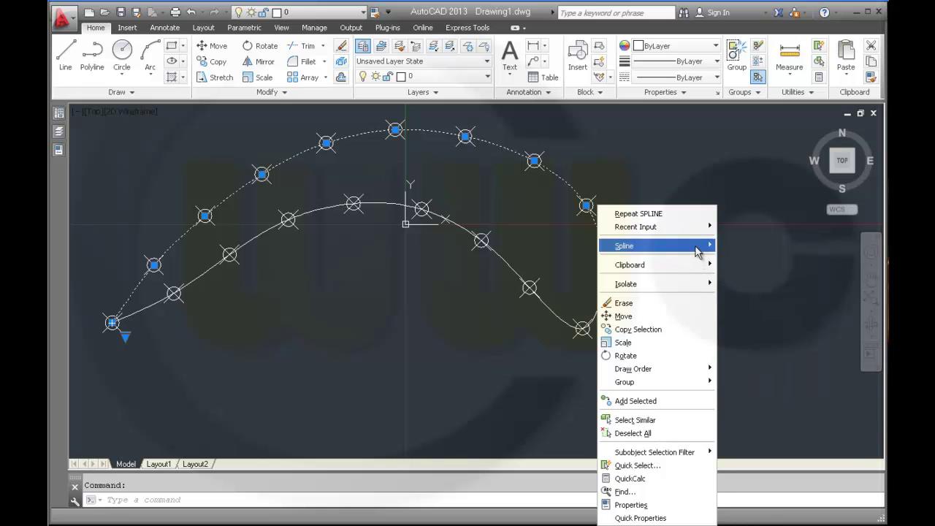
{"action": "mouse_move", "coordinate": [698, 252]}
{"action": "left_click", "coordinate": [746, 256]}
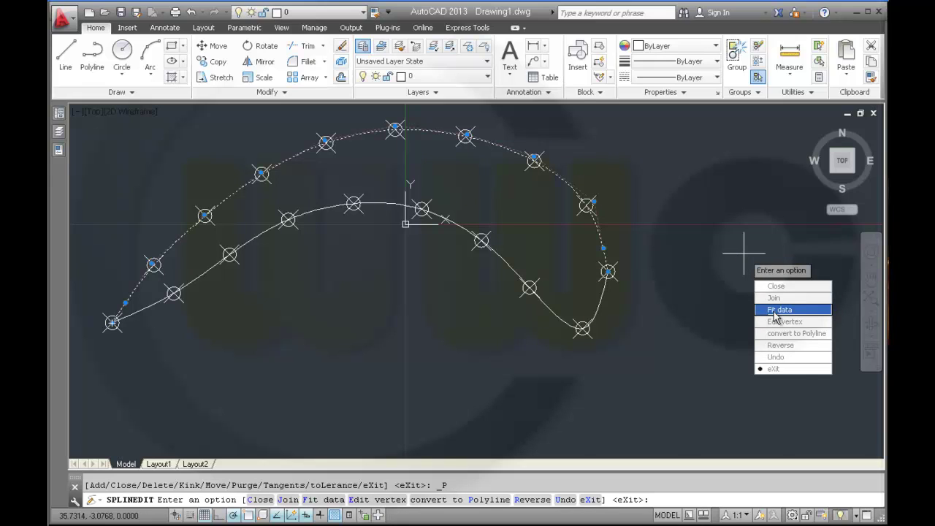
Step: Edit the fit data tangents of the upper spline and direct its start tangent to the separate point at -41,-25.4
{"action": "left_click", "coordinate": [775, 314]}
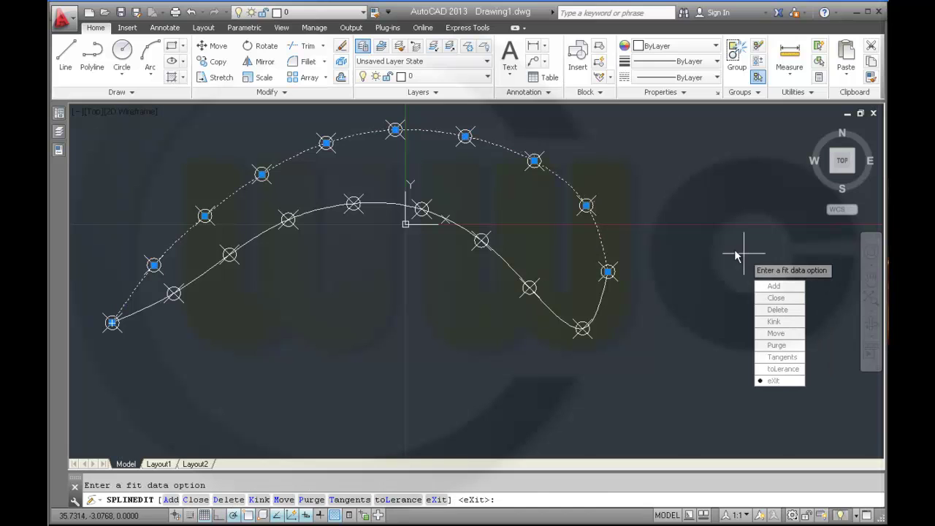
{"action": "left_click", "coordinate": [765, 356]}
{"action": "middle_click_drag", "start_coordinate": [398, 303], "coordinate": [319, 319]}
{"action": "middle_click", "coordinate": [319, 342]}
{"action": "middle_click", "coordinate": [319, 342]}
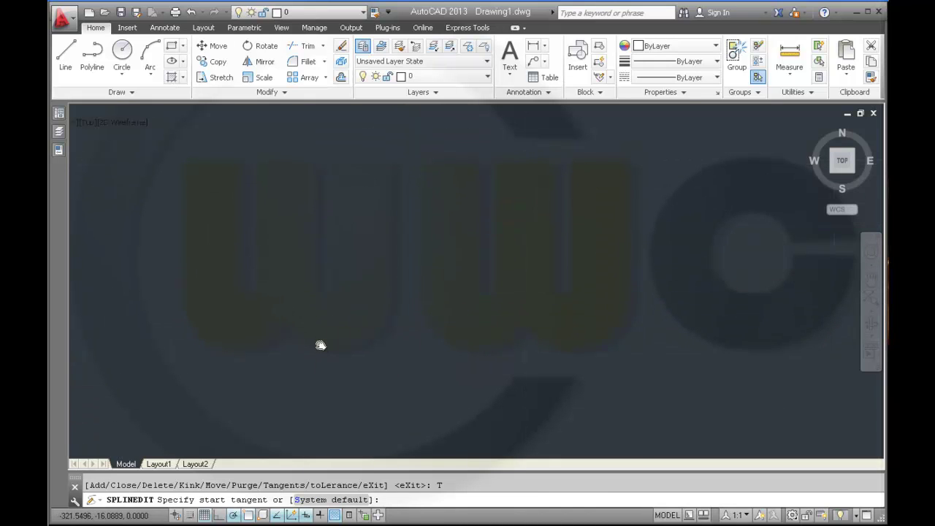
{"action": "right_click", "coordinate": [323, 341]}
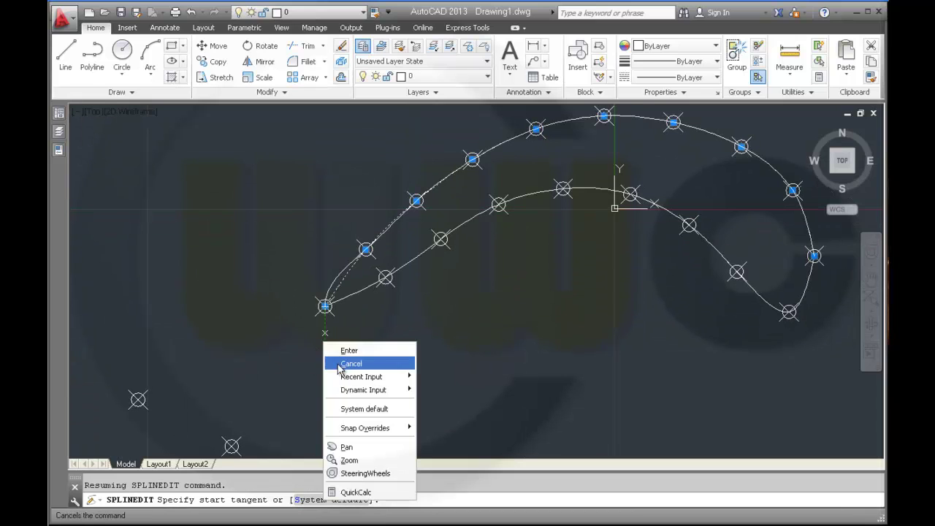
{"action": "left_click", "coordinate": [275, 350]}
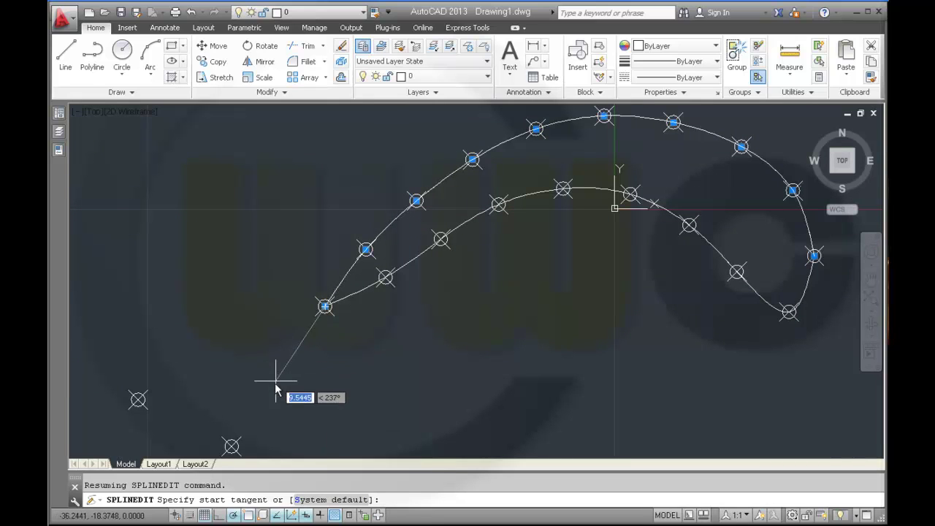
{"action": "left_click", "coordinate": [231, 446]}
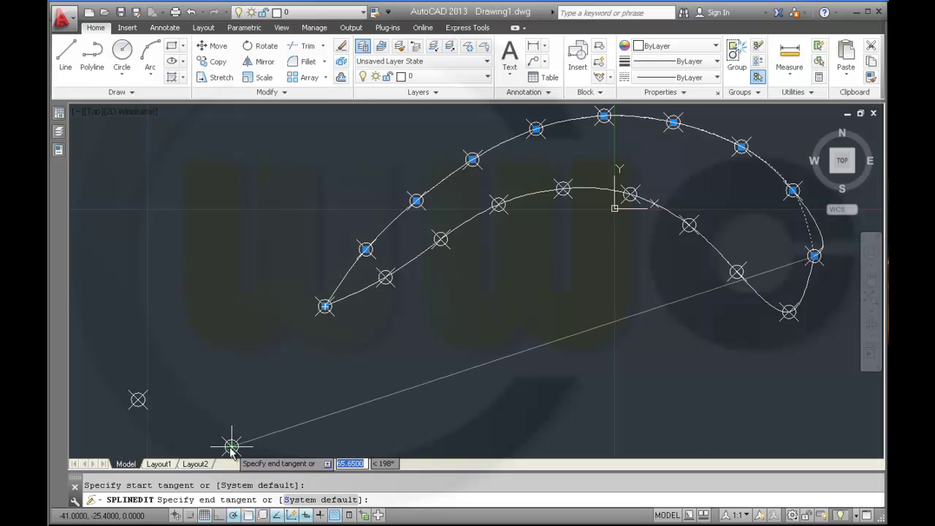
Step: Set the upper spline's end tangent vertically downward from its endpoint and finish editing the spline
{"action": "left_click", "coordinate": [813, 395]}
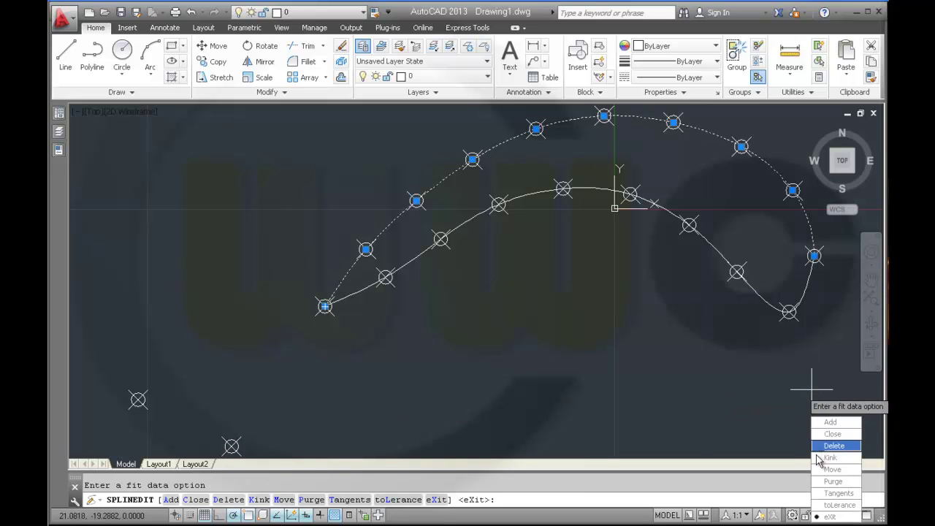
{"action": "left_click", "coordinate": [828, 517]}
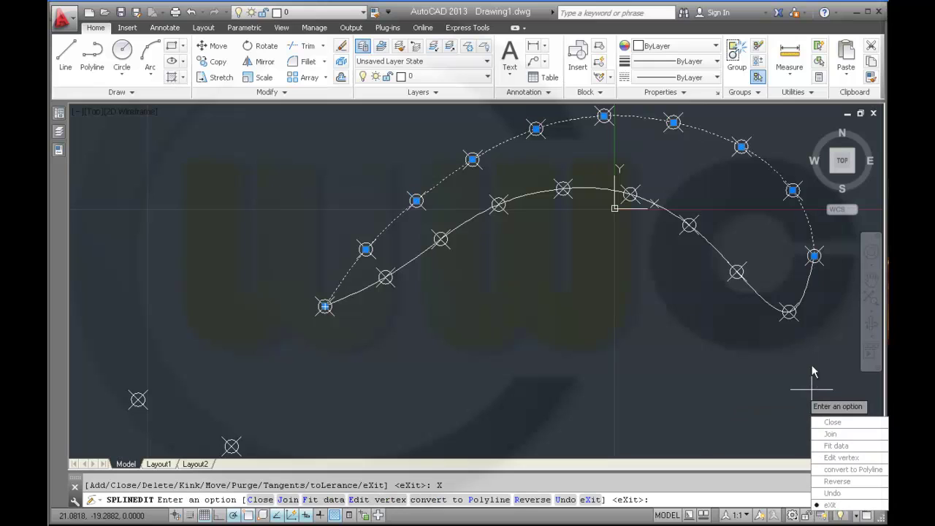
{"action": "left_click", "coordinate": [829, 505]}
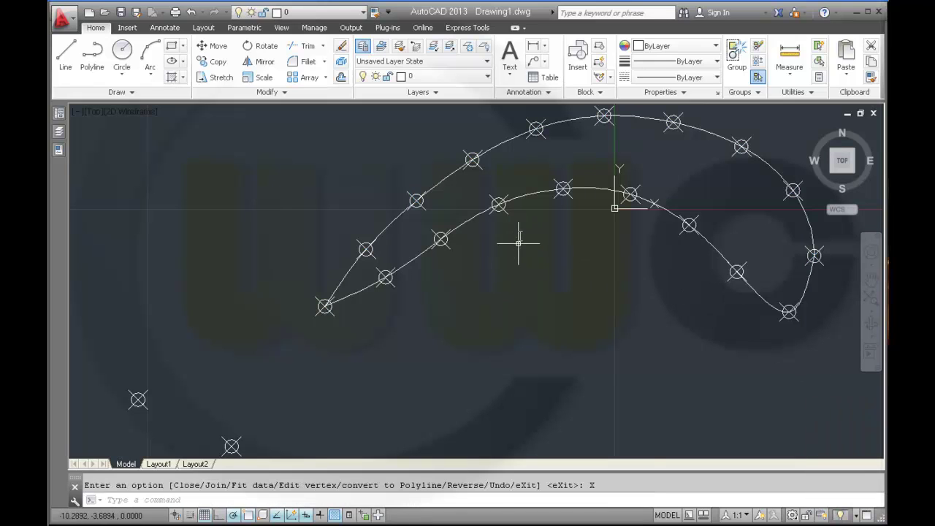
Step: Display the control vertices of the lower profile spline
{"action": "left_click", "coordinate": [525, 195]}
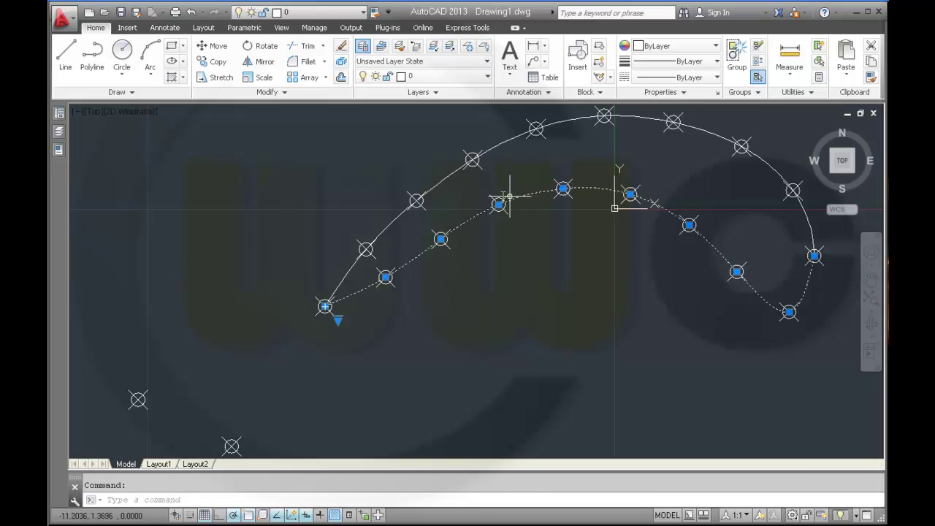
{"action": "right_click", "coordinate": [500, 201]}
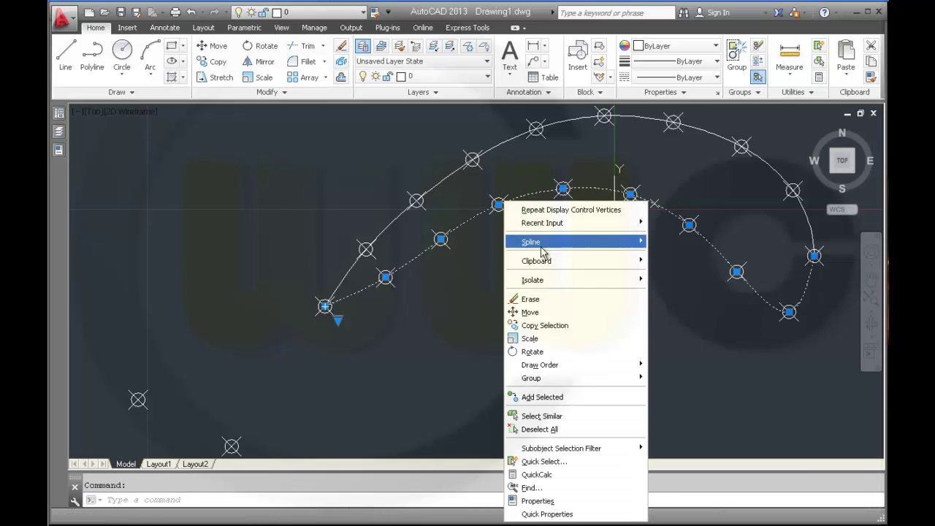
{"action": "mouse_move", "coordinate": [584, 243]}
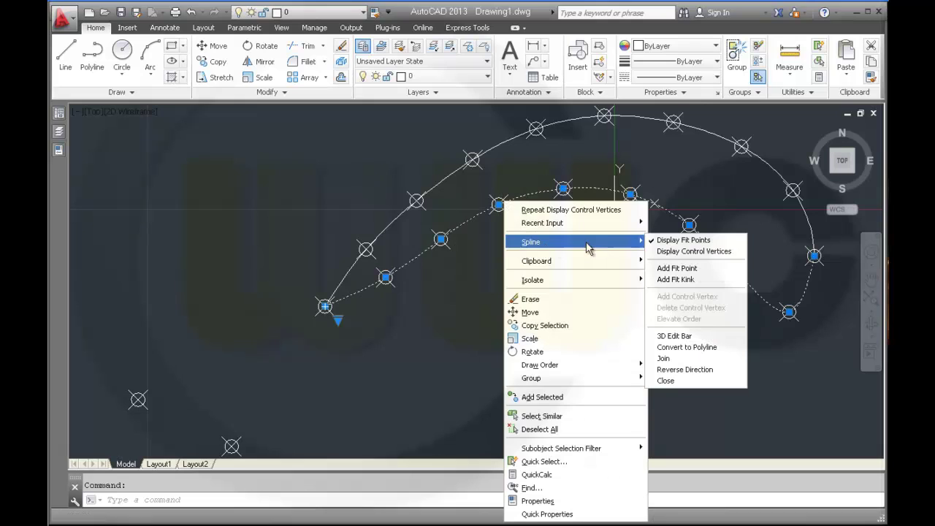
{"action": "left_click", "coordinate": [686, 250]}
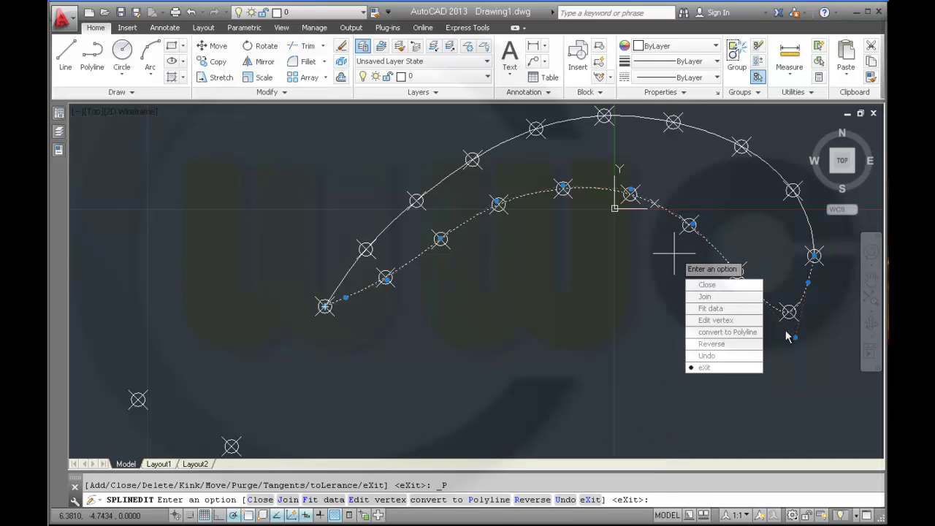
Step: Edit the fit data tangents of the lower spline and direct its start tangent to the farther of the two separate points
{"action": "left_click", "coordinate": [708, 309]}
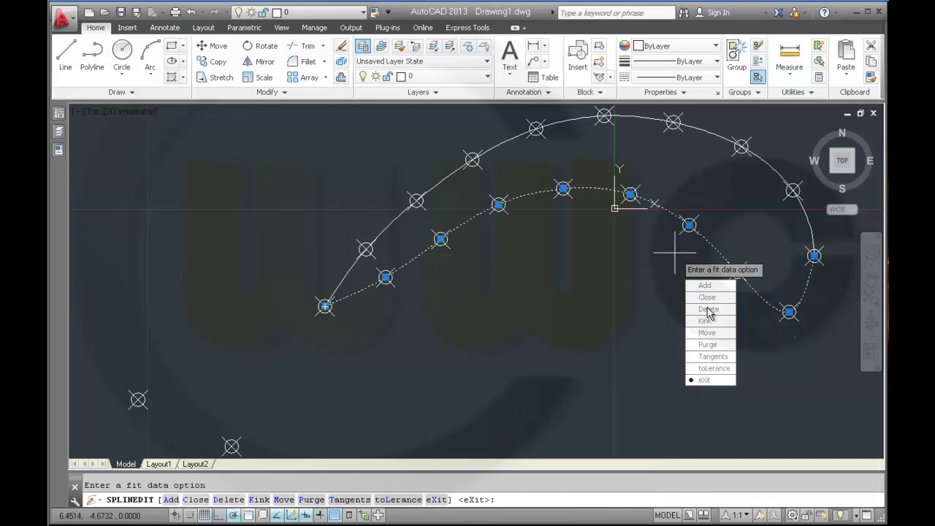
{"action": "left_click", "coordinate": [694, 356]}
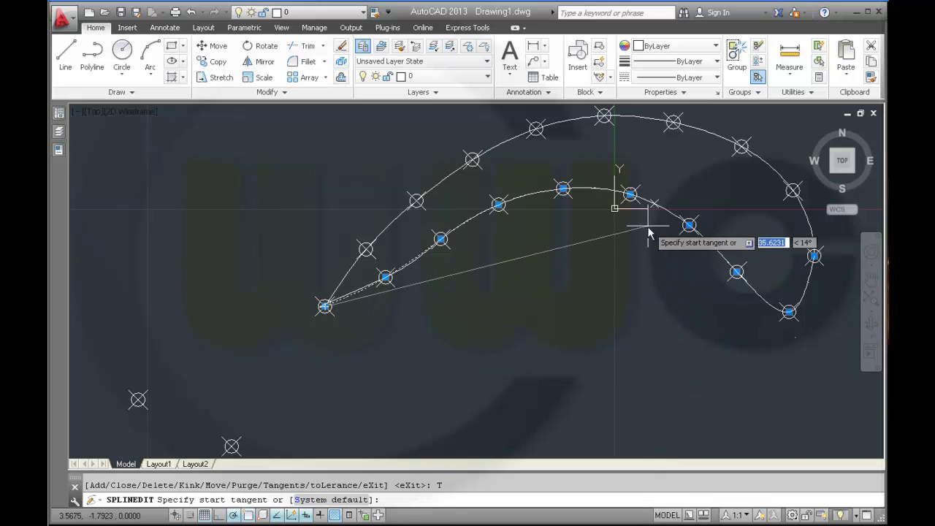
{"action": "left_click", "coordinate": [138, 402]}
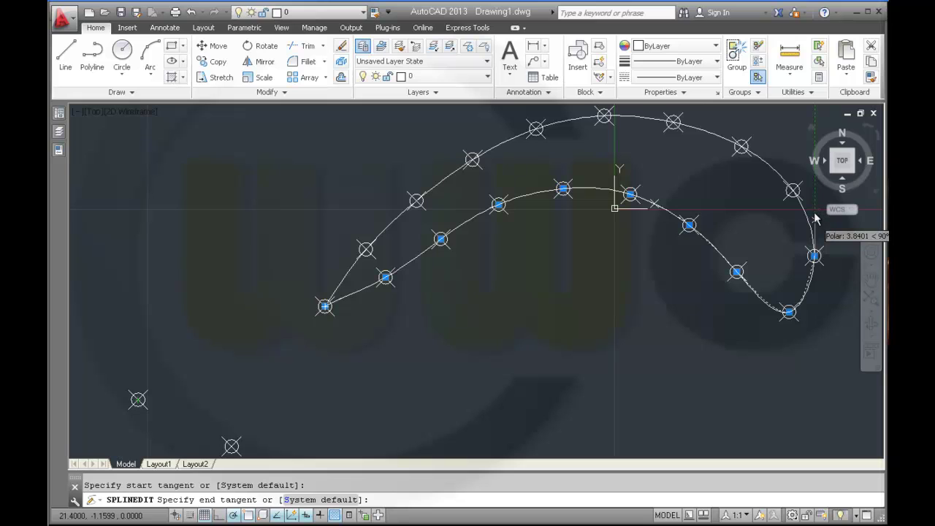
Step: Set the lower spline's end tangent vertically upward from the point 21.4,-5 and finish editing the spline
{"action": "scroll", "coordinate": [815, 218], "scroll_direction": "up", "scroll_amount": 2}
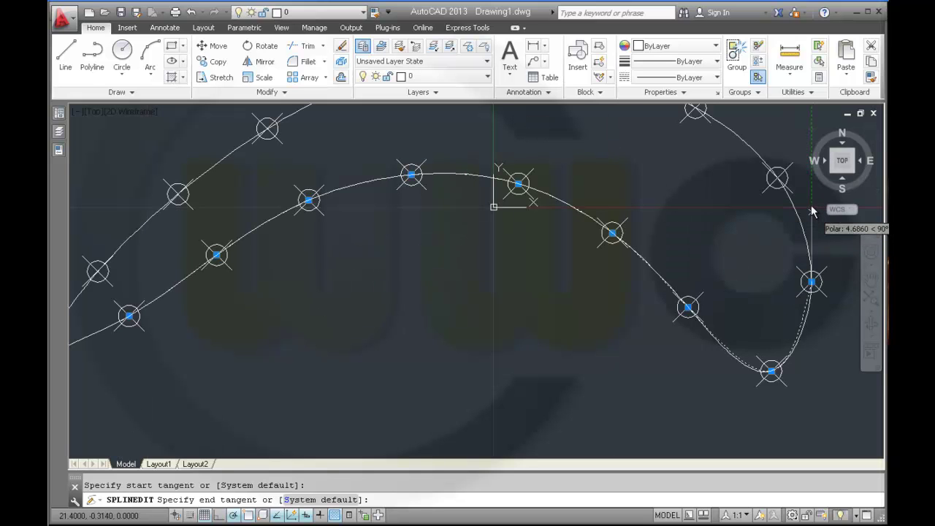
{"action": "left_click", "coordinate": [815, 226]}
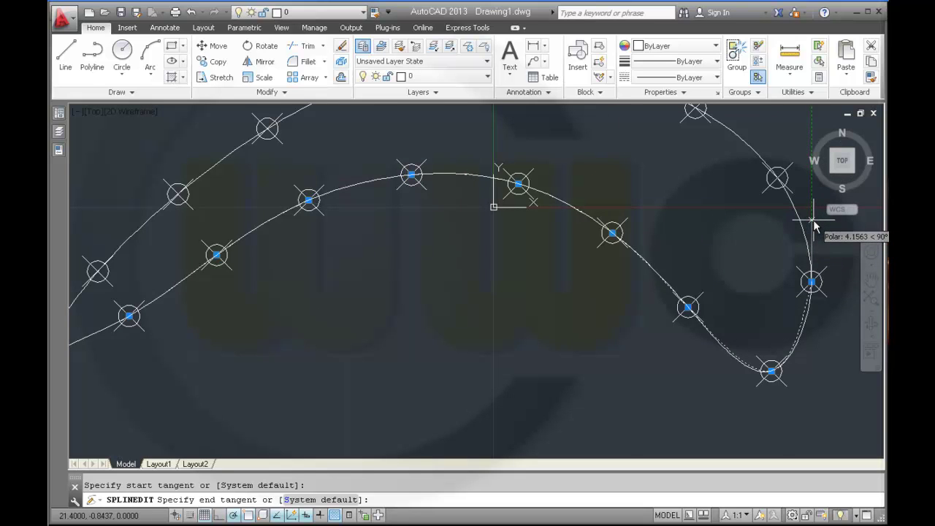
{"action": "right_click", "coordinate": [812, 241]}
{"action": "left_click", "coordinate": [831, 349]}
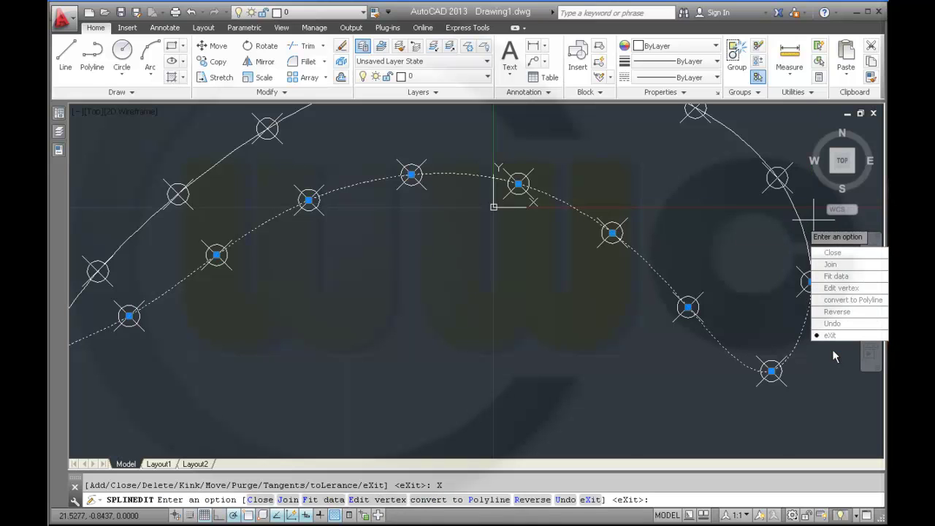
{"action": "key", "text": "Return"}
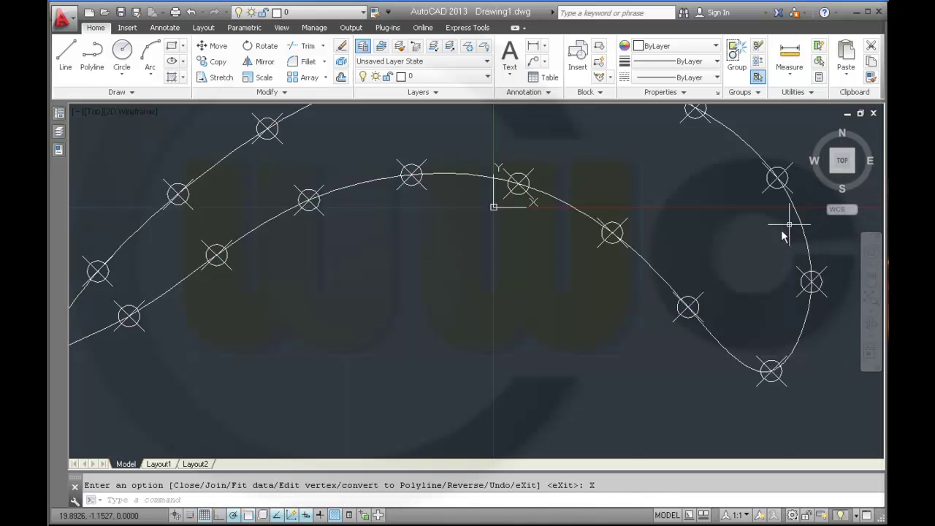
{"action": "scroll", "coordinate": [785, 227], "scroll_direction": "up", "scroll_amount": 2}
{"action": "scroll", "coordinate": [728, 234], "scroll_direction": "down", "scroll_amount": 3}
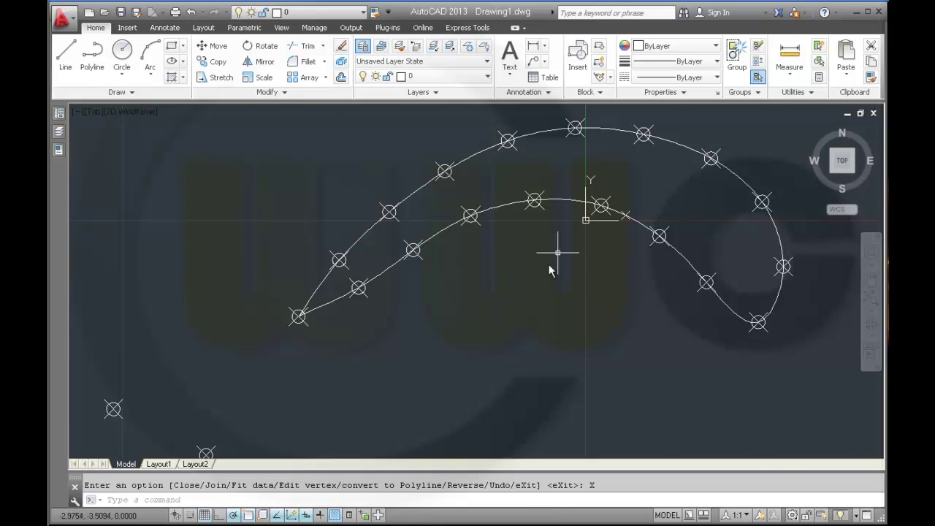
{"action": "middle_click_drag", "start_coordinate": [548, 260], "coordinate": [553, 314]}
{"action": "scroll", "coordinate": [553, 315], "scroll_direction": "down", "scroll_amount": 2}
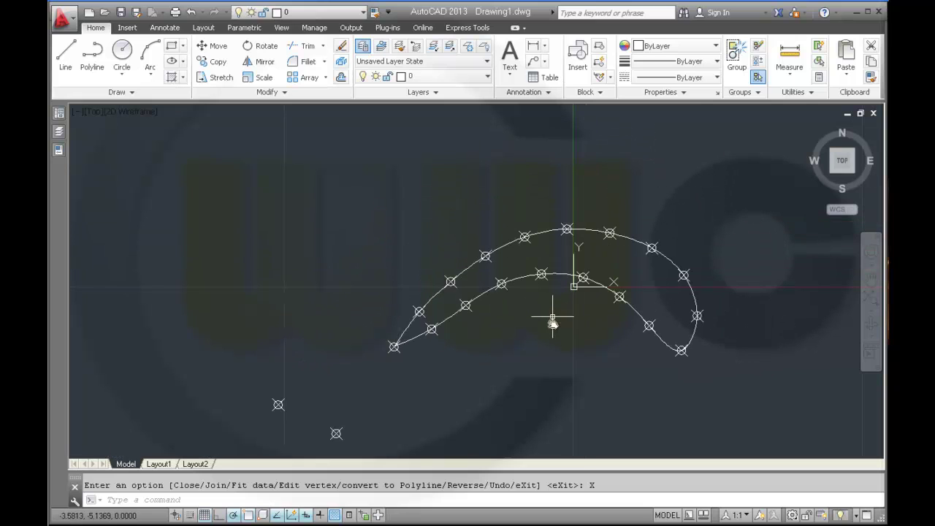
{"action": "scroll", "coordinate": [548, 313], "scroll_direction": "down", "scroll_amount": 5}
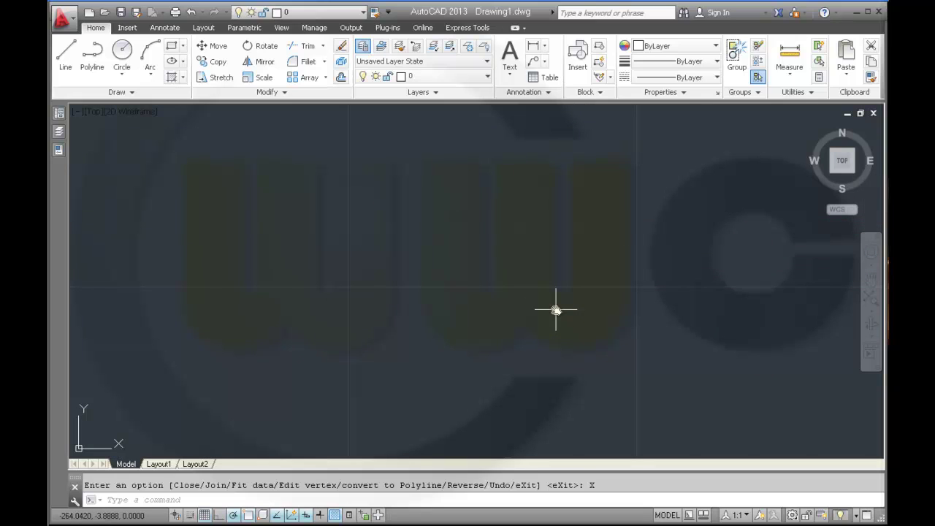
{"action": "scroll", "coordinate": [548, 259], "scroll_direction": "down", "scroll_amount": 1}
{"action": "middle_click", "coordinate": [547, 258]}
{"action": "middle_click", "coordinate": [547, 259]}
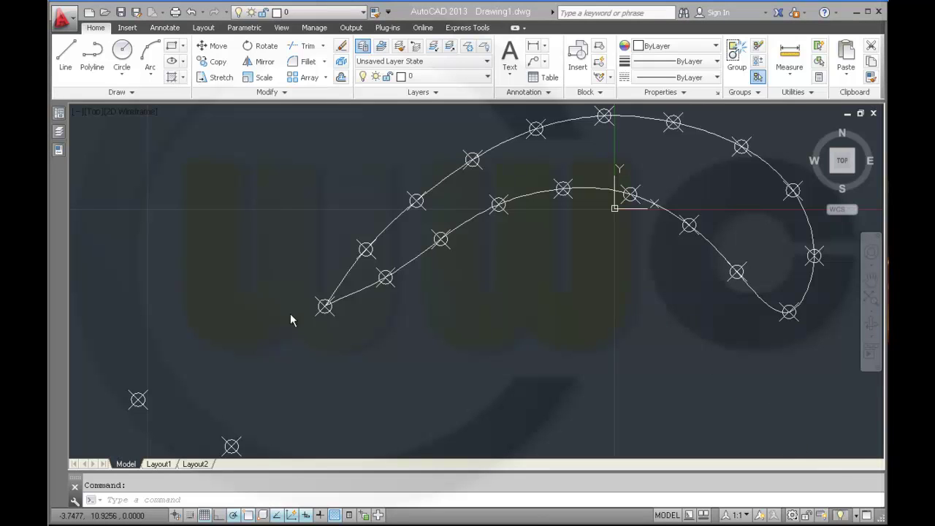
Step: Create a new layer named sketches and set its color to cyan
{"action": "mouse_move", "coordinate": [59, 132]}
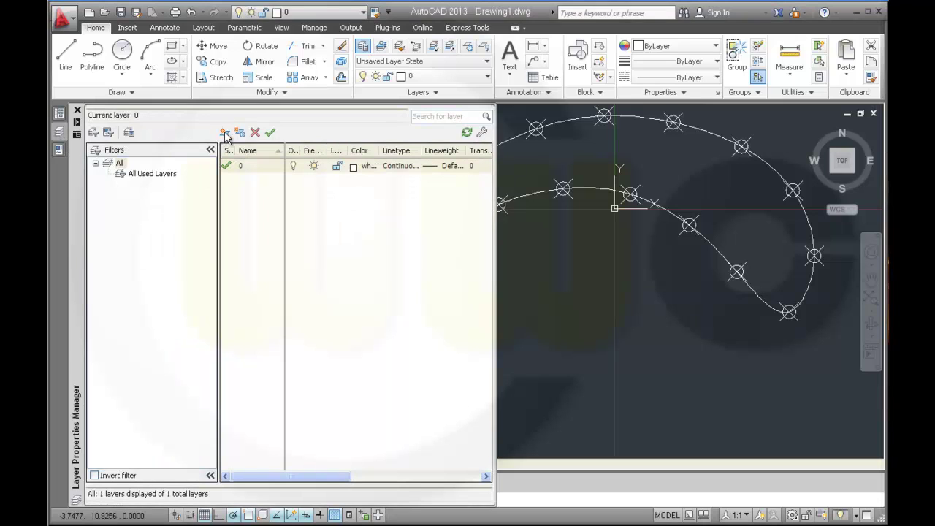
{"action": "left_click", "coordinate": [224, 133]}
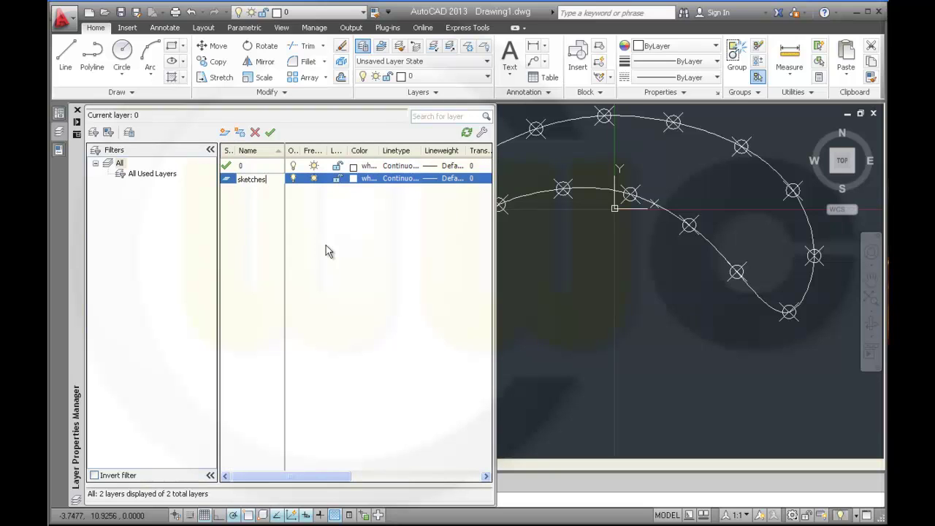
{"action": "left_click", "coordinate": [352, 178]}
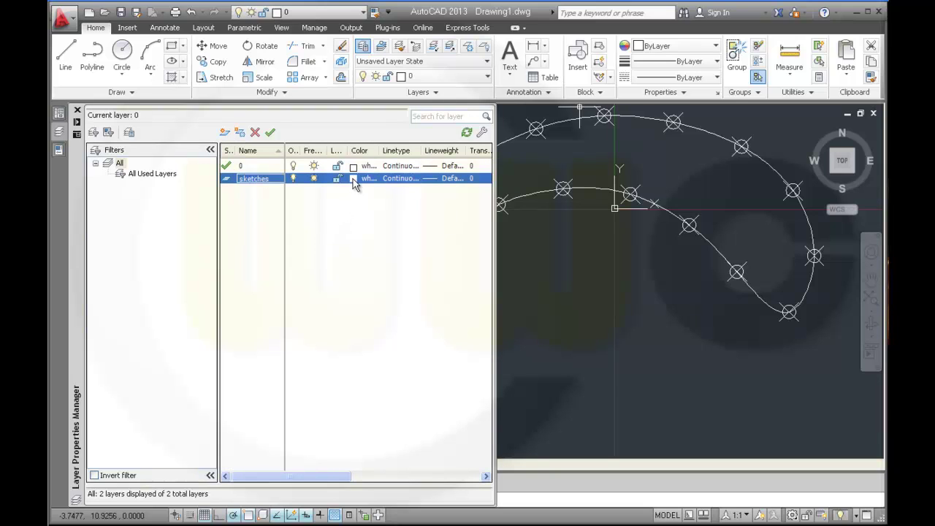
{"action": "left_click", "coordinate": [353, 181]}
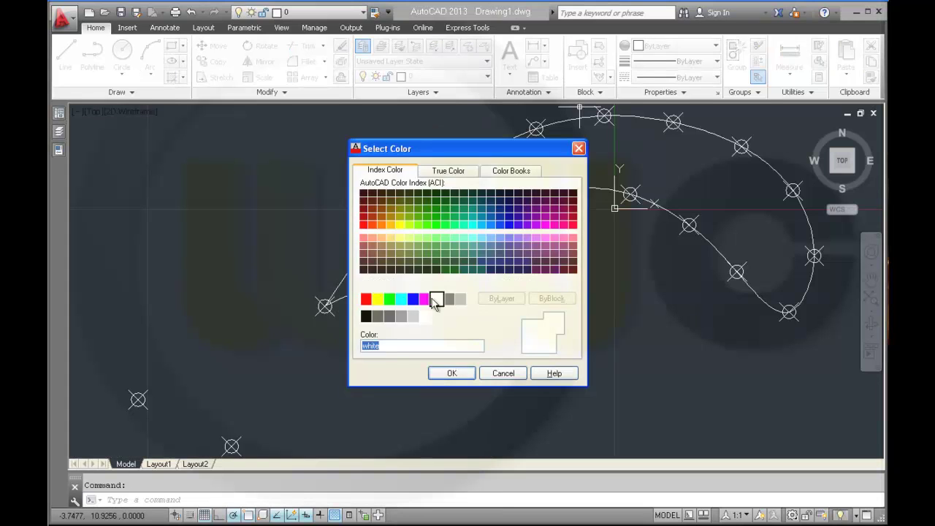
{"action": "left_click", "coordinate": [399, 303]}
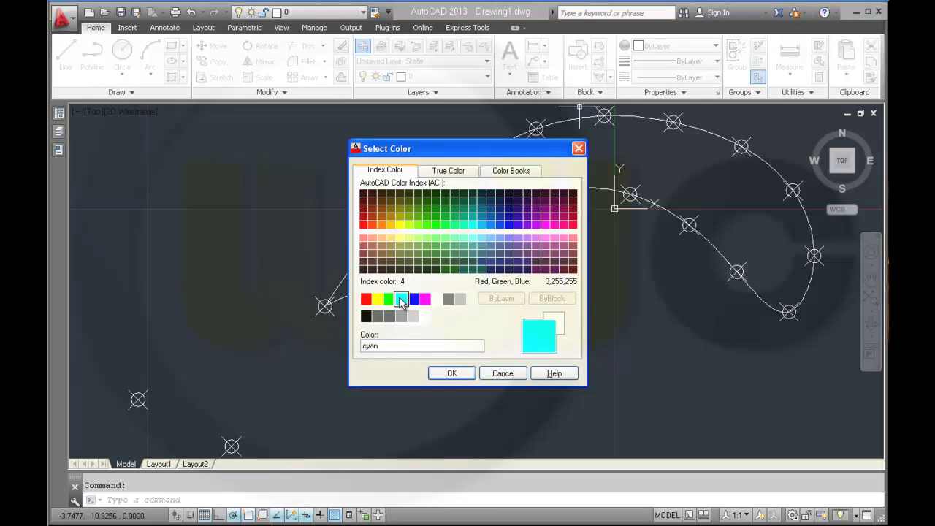
{"action": "left_click", "coordinate": [448, 373]}
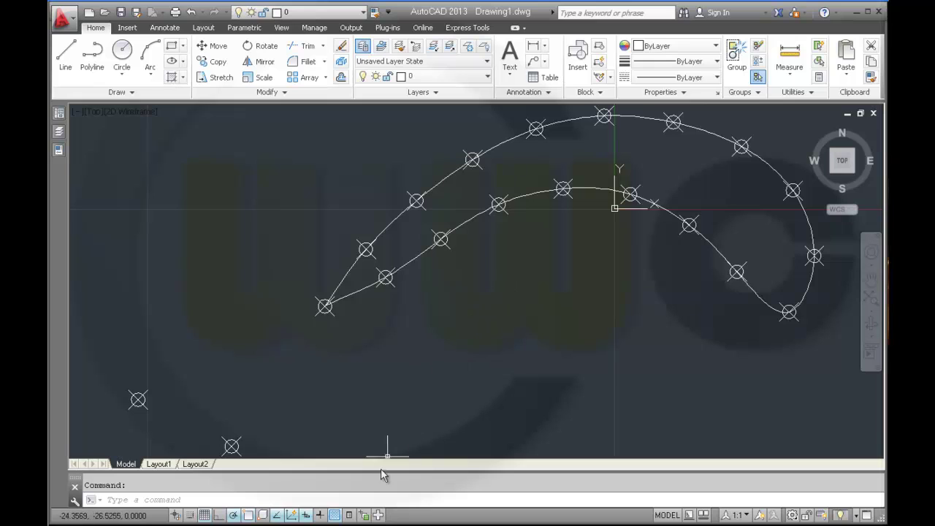
Step: Turn on Quick Properties, move both blade profile splines to the sketches layer and clear the selection
{"action": "left_click", "coordinate": [349, 515]}
{"action": "left_click", "coordinate": [470, 219]}
{"action": "left_click", "coordinate": [471, 219]}
{"action": "left_click", "coordinate": [439, 184]}
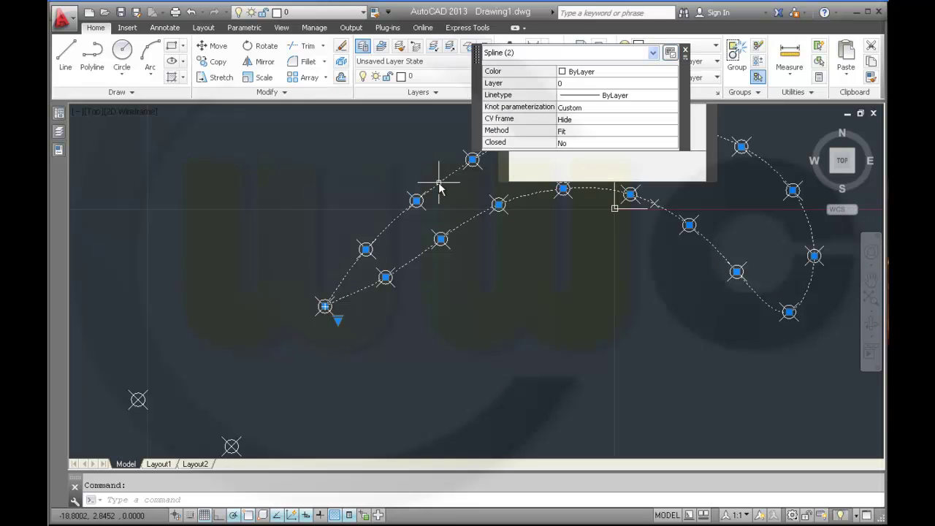
{"action": "left_click", "coordinate": [668, 83]}
{"action": "left_click", "coordinate": [671, 84]}
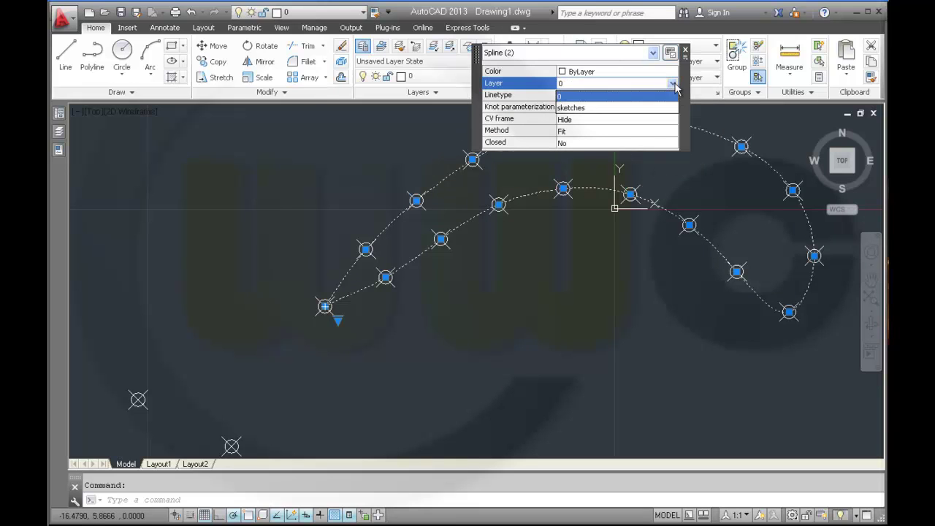
{"action": "left_click", "coordinate": [588, 108]}
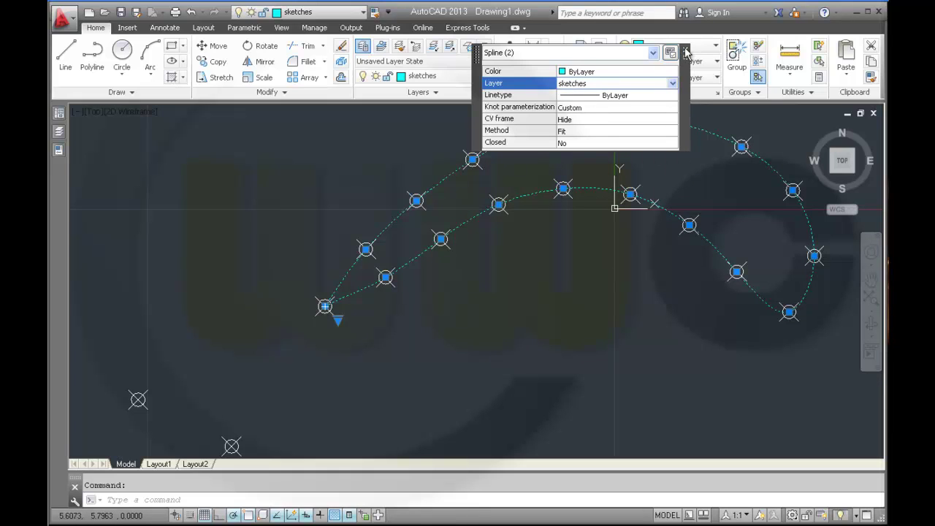
{"action": "key", "text": "Escape"}
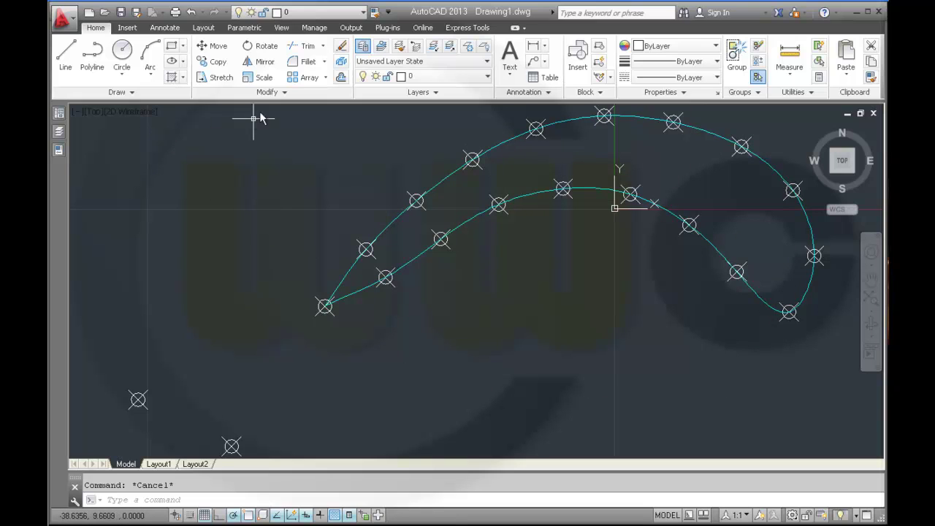
Step: Join the upper and lower blade profile splines into a single spline
{"action": "left_click", "coordinate": [285, 93]}
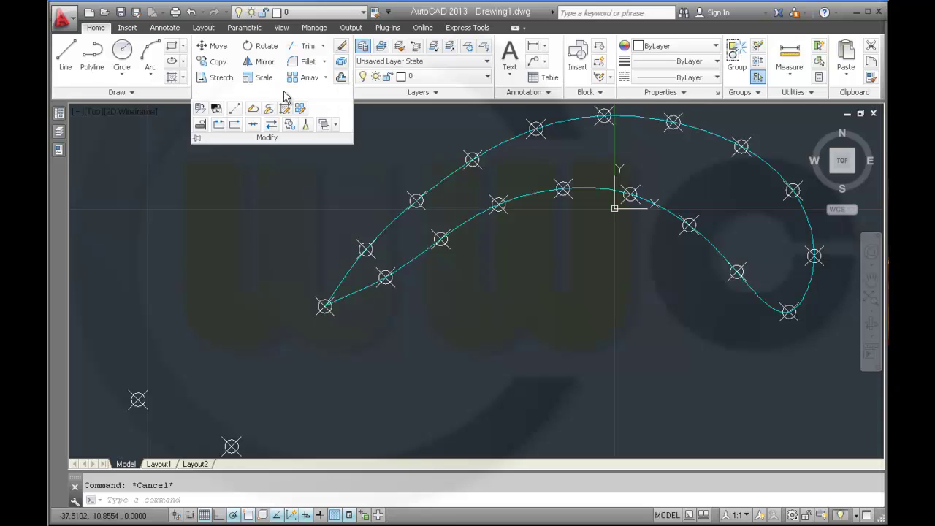
{"action": "left_click", "coordinate": [253, 127]}
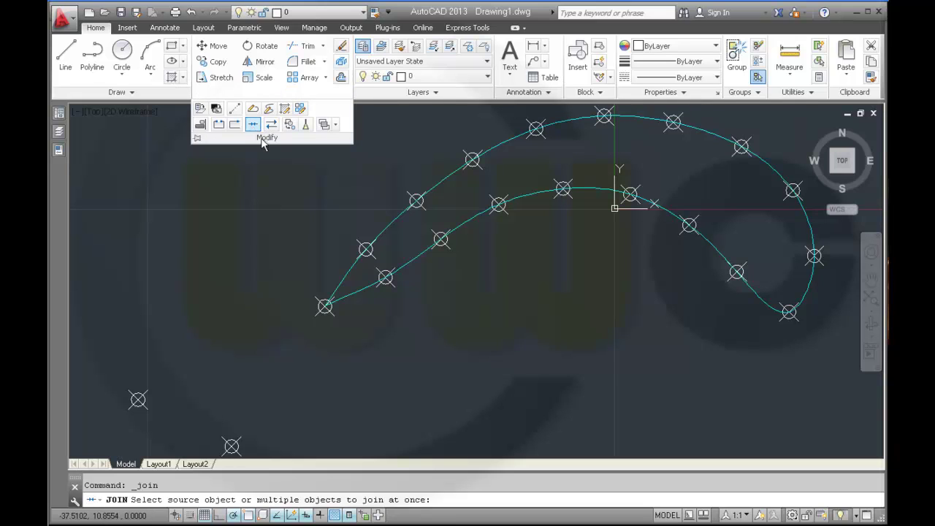
{"action": "left_click", "coordinate": [452, 176]}
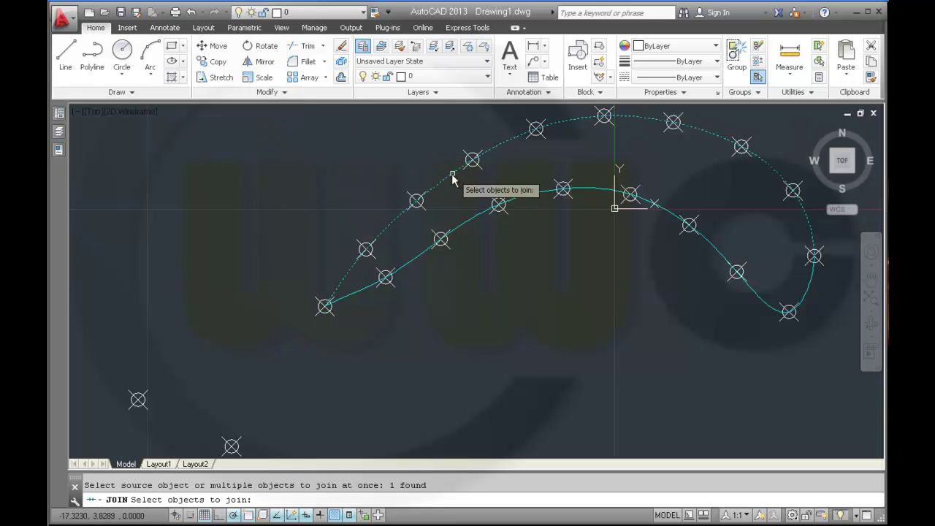
{"action": "left_click", "coordinate": [466, 223]}
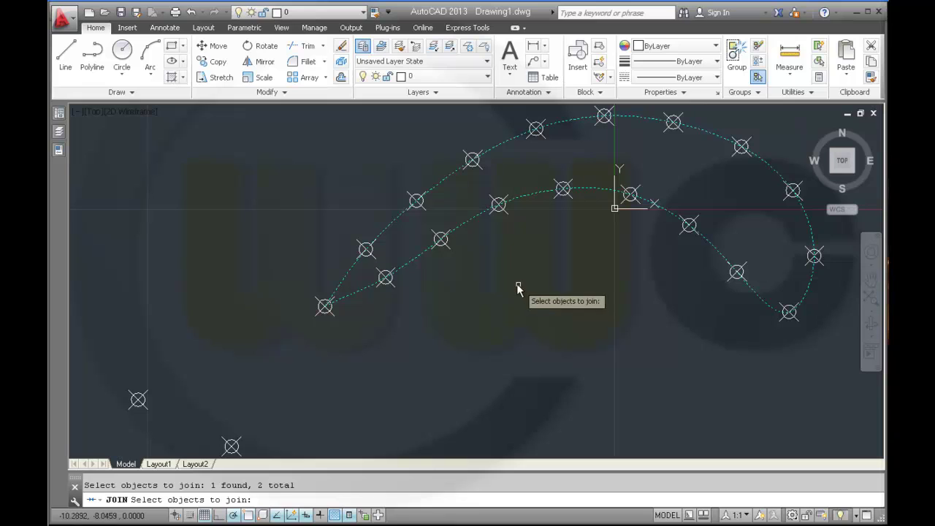
{"action": "key", "text": "Return"}
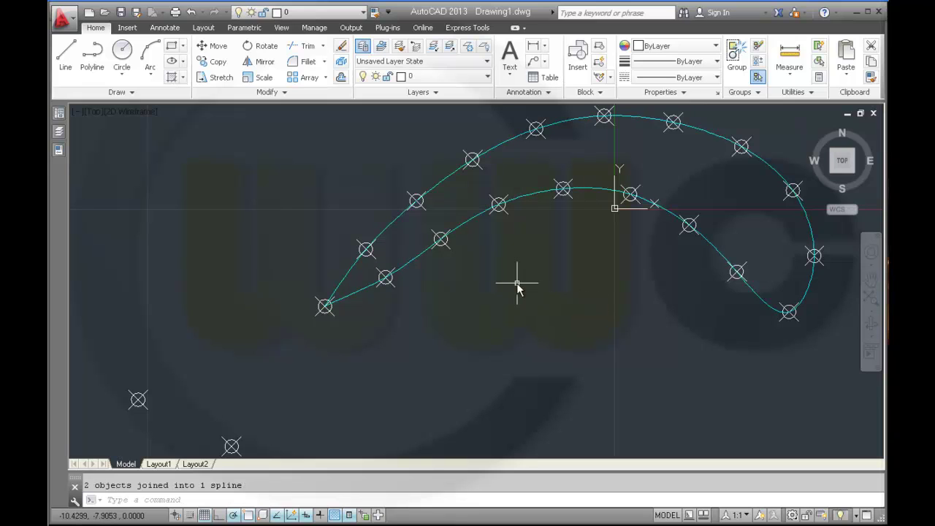
{"action": "left_click", "coordinate": [529, 197]}
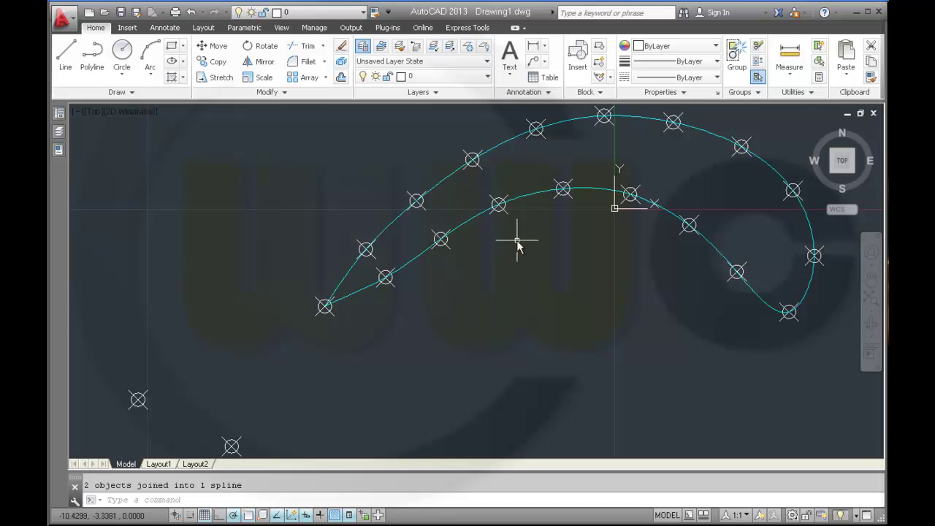
Step: Make sketches the current layer
{"action": "middle_click_drag", "start_coordinate": [517, 241], "coordinate": [453, 324]}
{"action": "scroll", "coordinate": [463, 335], "scroll_direction": "down", "scroll_amount": 3}
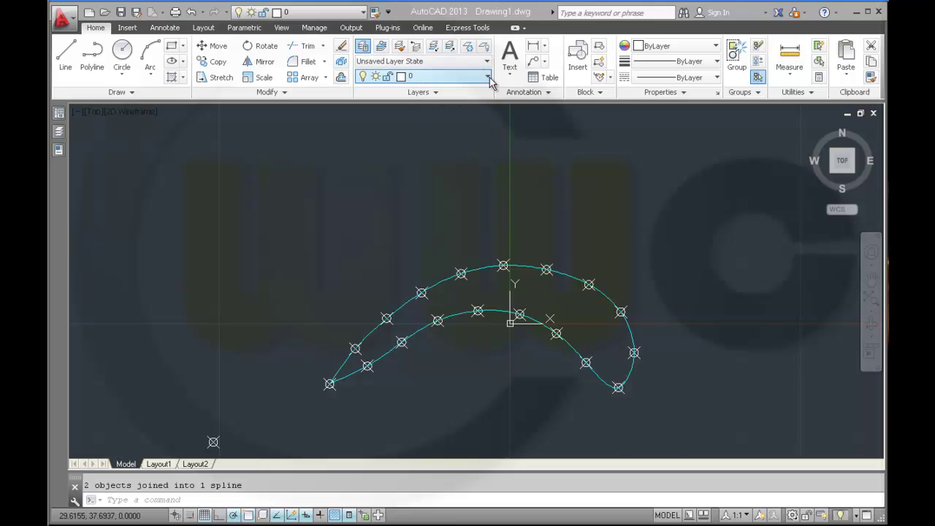
{"action": "left_click", "coordinate": [439, 106]}
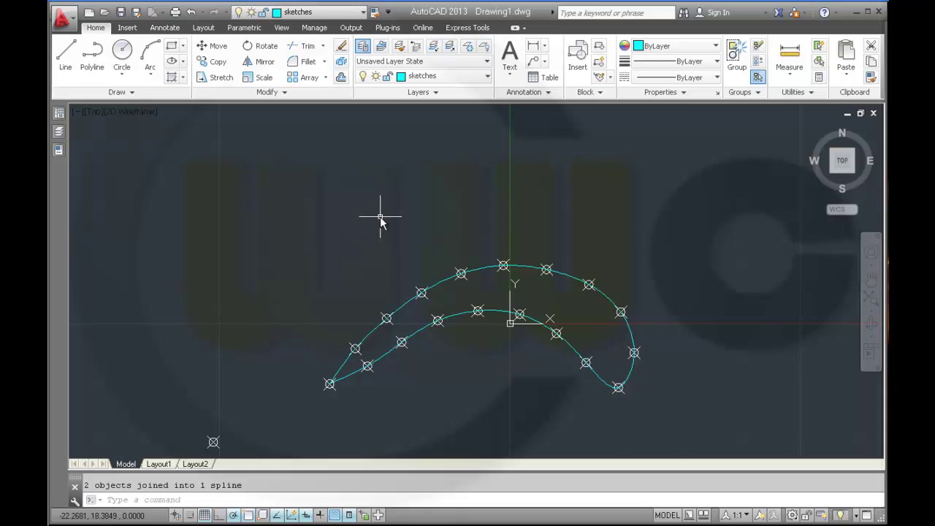
Step: Copy the joined blade profile from base point 0,0,0 to a relative second point of 0,0,50
{"action": "middle_click_drag", "start_coordinate": [459, 208], "coordinate": [458, 215]}
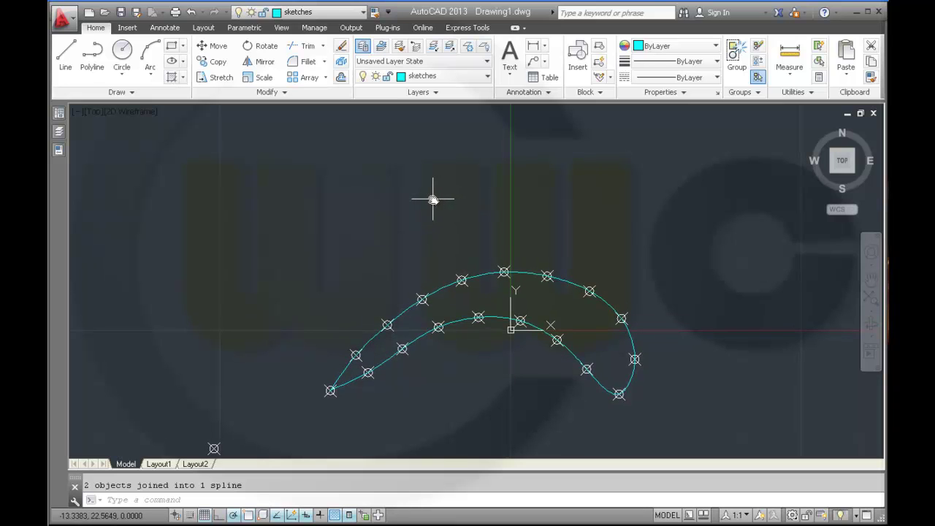
{"action": "middle_click_drag", "start_coordinate": [432, 203], "coordinate": [457, 190], "text": "shift"}
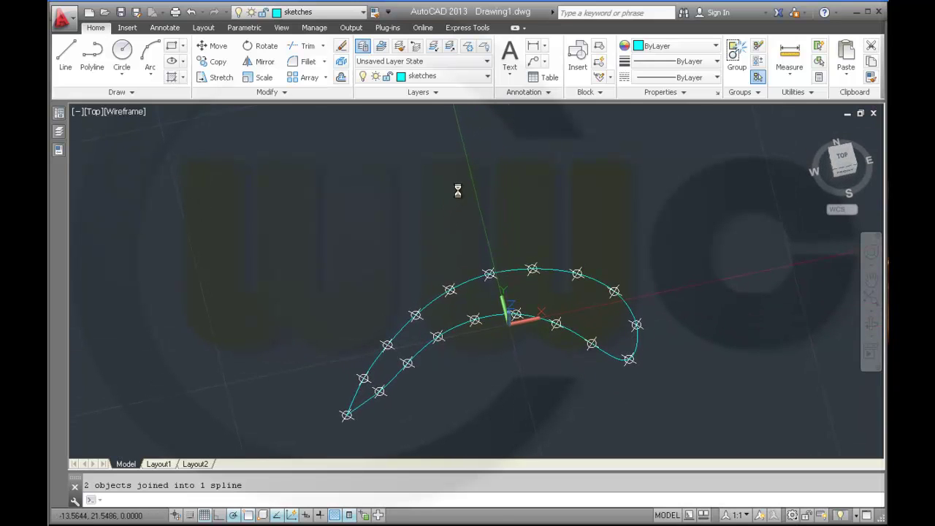
{"action": "middle_click", "coordinate": [467, 251]}
{"action": "middle_click", "coordinate": [468, 251]}
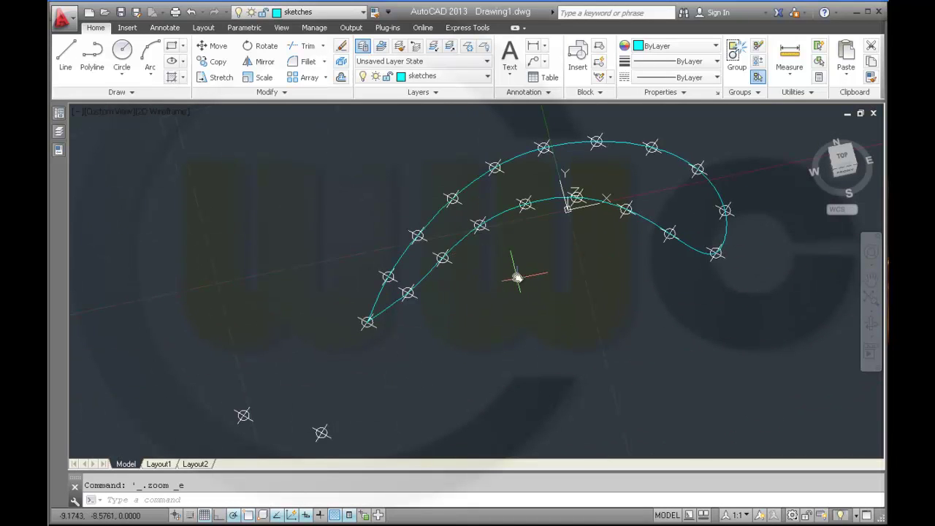
{"action": "middle_click_drag", "start_coordinate": [525, 337], "coordinate": [499, 275]}
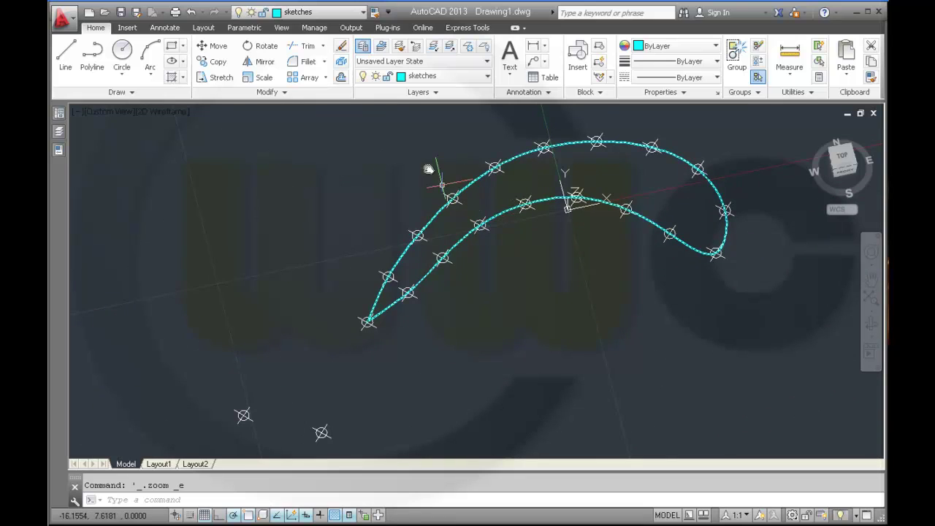
{"action": "left_click", "coordinate": [222, 64]}
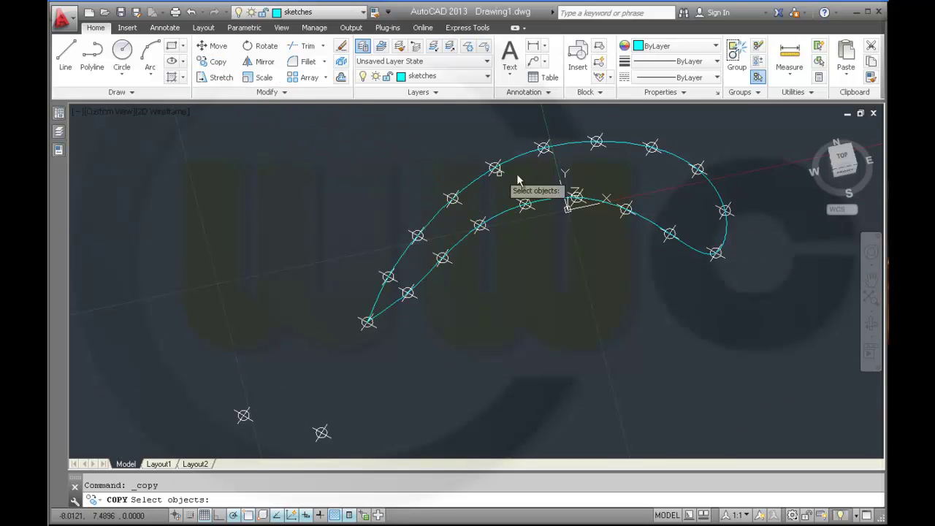
{"action": "left_click", "coordinate": [553, 197]}
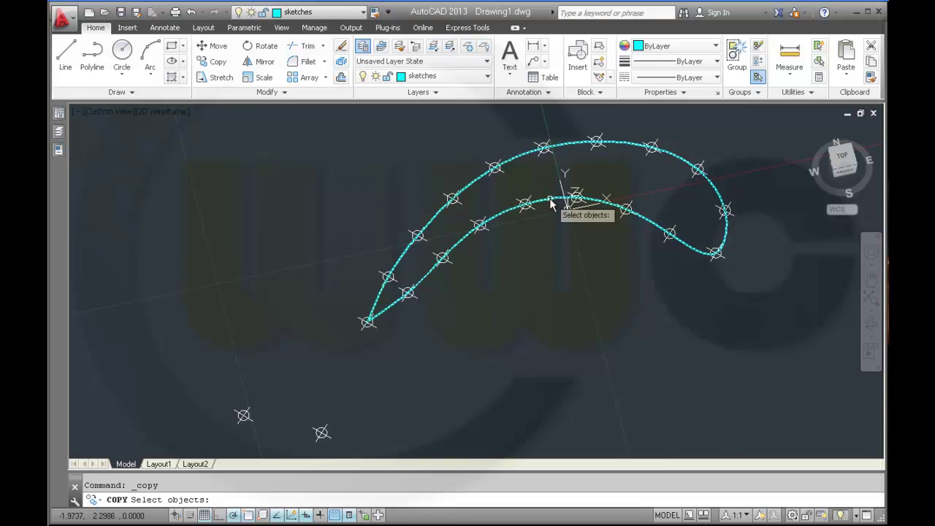
{"action": "key", "text": "Return"}
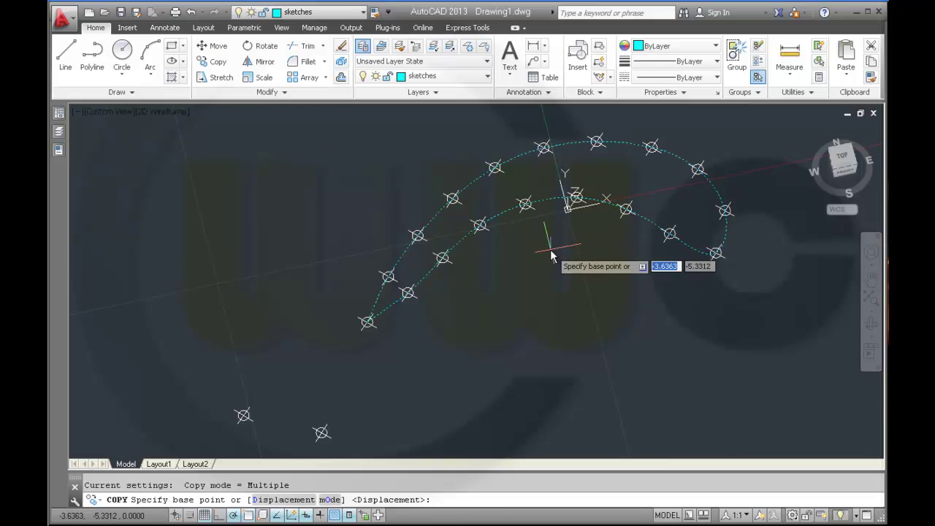
{"action": "type", "text": "0"}
{"action": "key", "text": "Tab"}
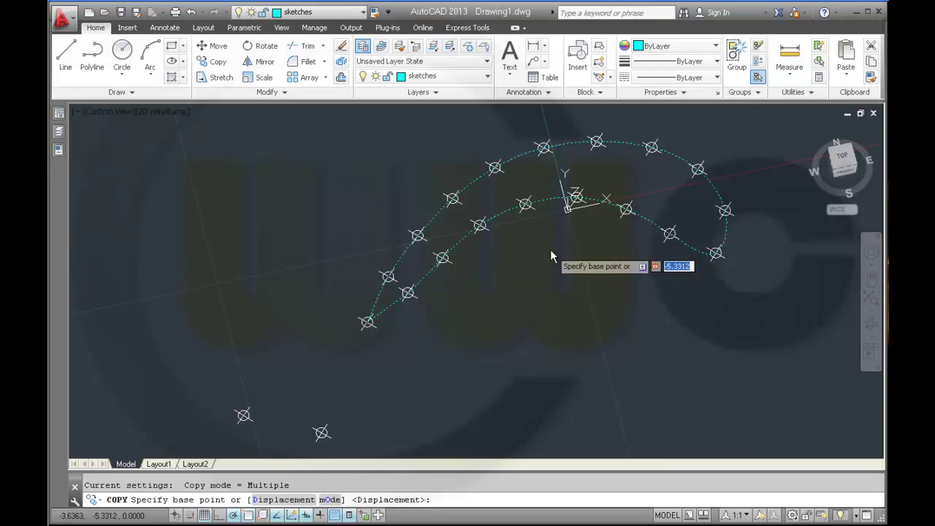
{"action": "type", "text": "0"}
{"action": "key", "text": "Tab"}
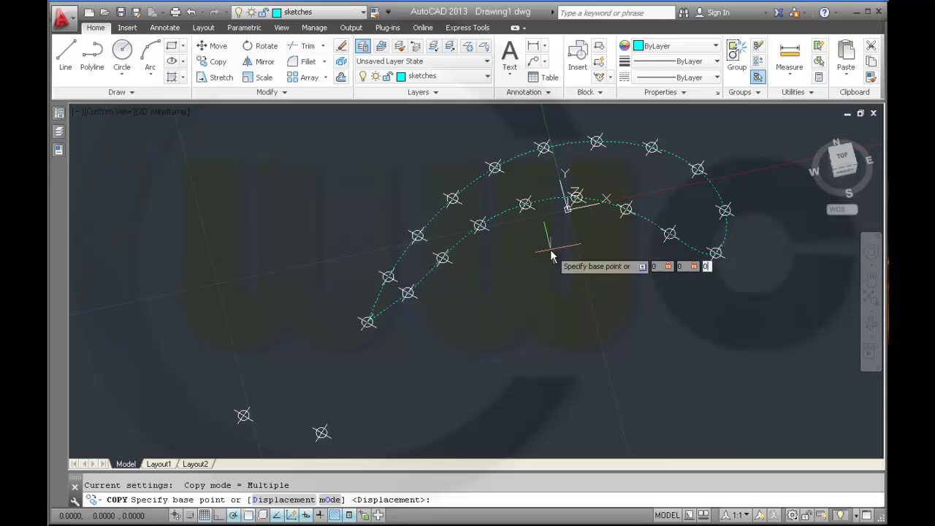
{"action": "key", "text": "Return"}
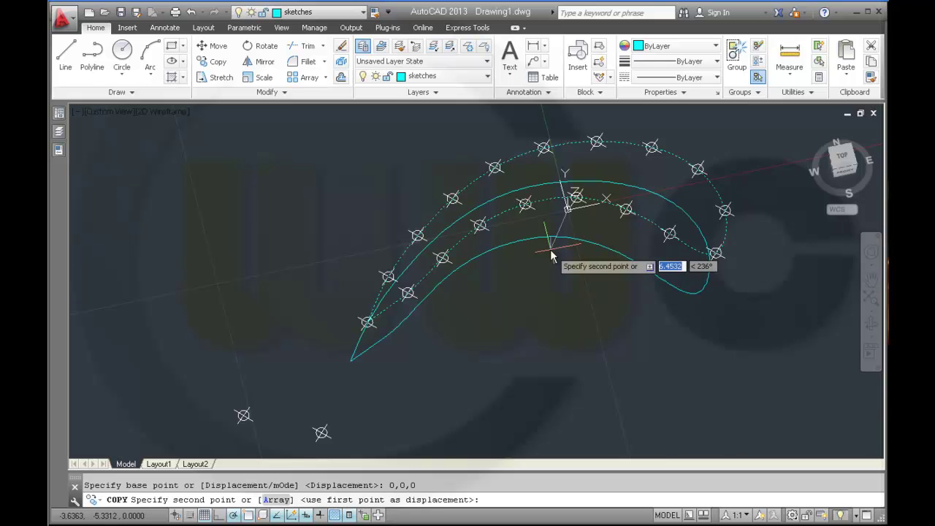
{"action": "type", "text": "0,0,"}
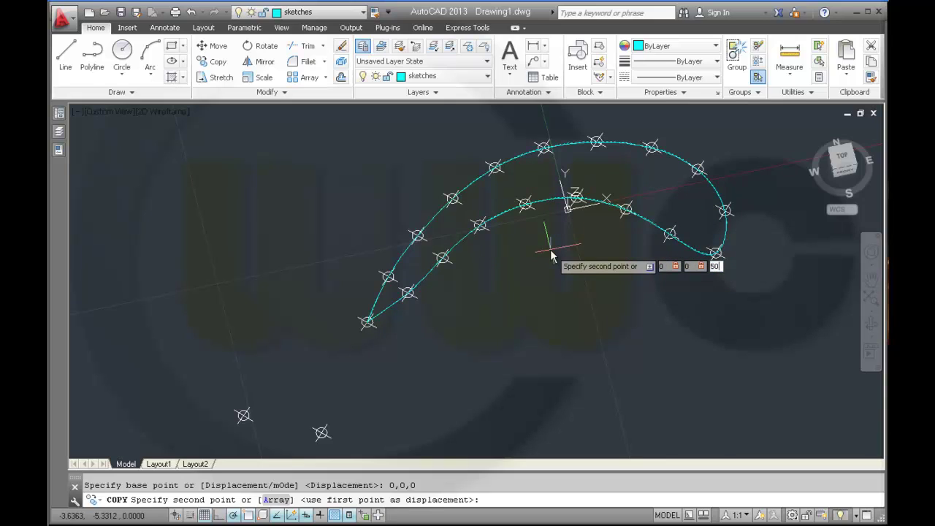
{"action": "type", "text": "50"}
{"action": "key", "text": "Return"}
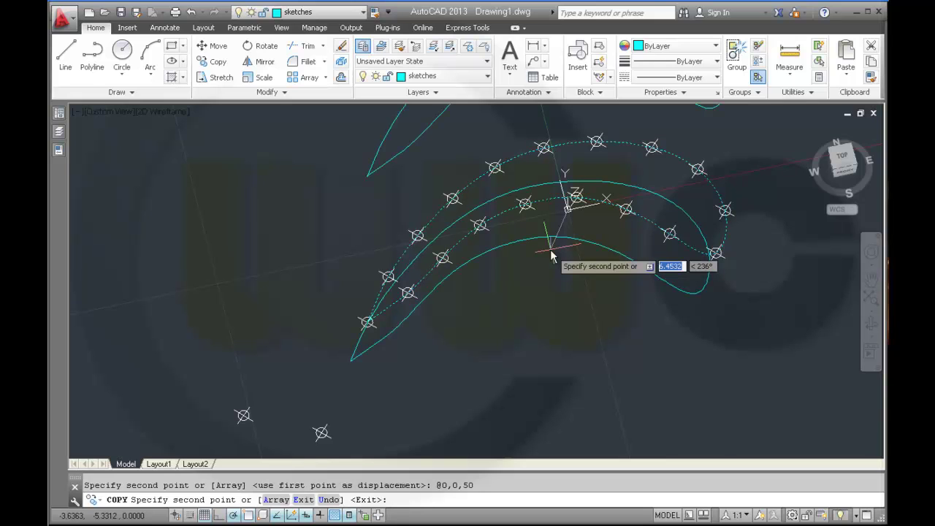
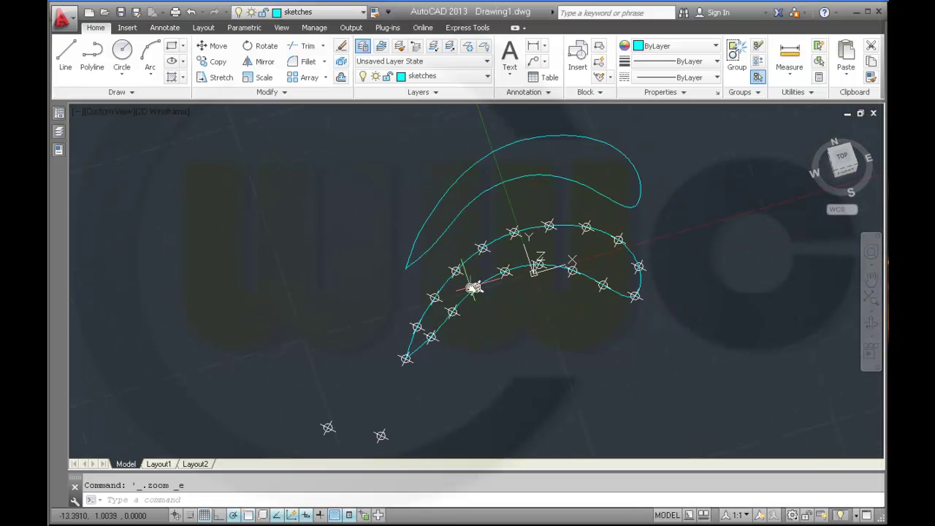
{"action": "scroll", "coordinate": [491, 307], "scroll_direction": "up", "scroll_amount": 10}
{"action": "scroll", "coordinate": [489, 296], "scroll_direction": "down", "scroll_amount": 3}
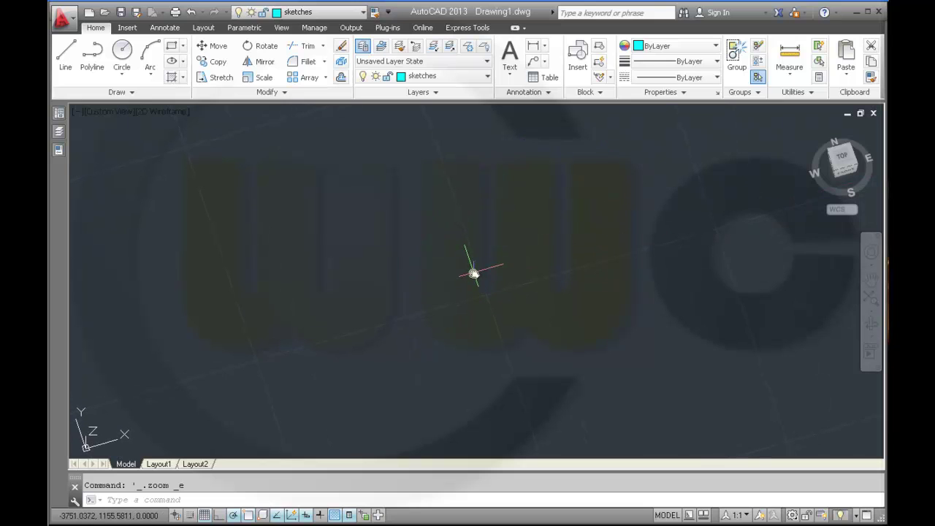
{"action": "scroll", "coordinate": [474, 272], "scroll_direction": "down", "scroll_amount": 5}
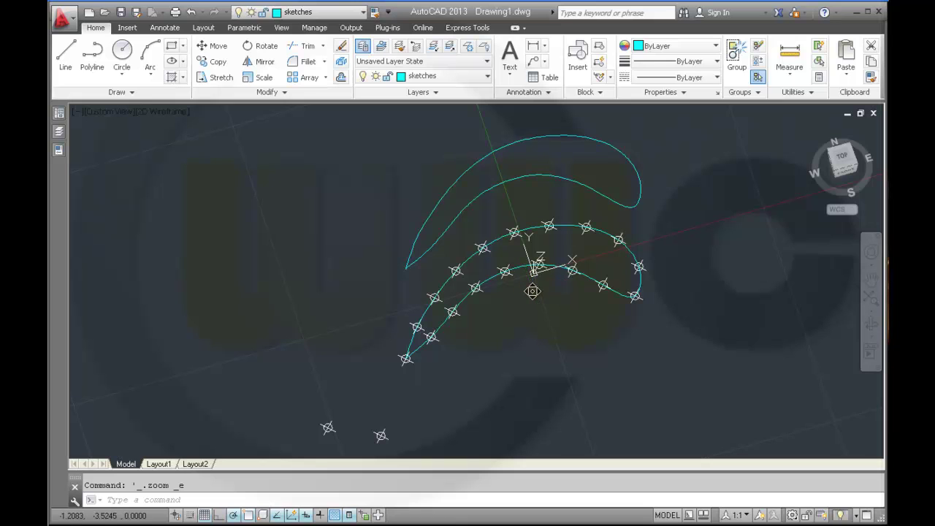
Step: Rotate the copied upper blade profile by 30 degrees about base point 0,0,50
{"action": "mouse_move", "coordinate": [533, 288]}
{"action": "middle_mouse_down"}
{"action": "mouse_move", "coordinate": [557, 277]}
{"action": "mouse_move", "coordinate": [584, 290]}
{"action": "mouse_move", "coordinate": [538, 315]}
{"action": "mouse_move", "coordinate": [549, 326]}
{"action": "mouse_move", "coordinate": [534, 305]}
{"action": "mouse_move", "coordinate": [536, 317]}
{"action": "mouse_move", "coordinate": [546, 308]}
{"action": "mouse_move", "coordinate": [534, 299]}
{"action": "mouse_move", "coordinate": [534, 276]}
{"action": "middle_mouse_up"}
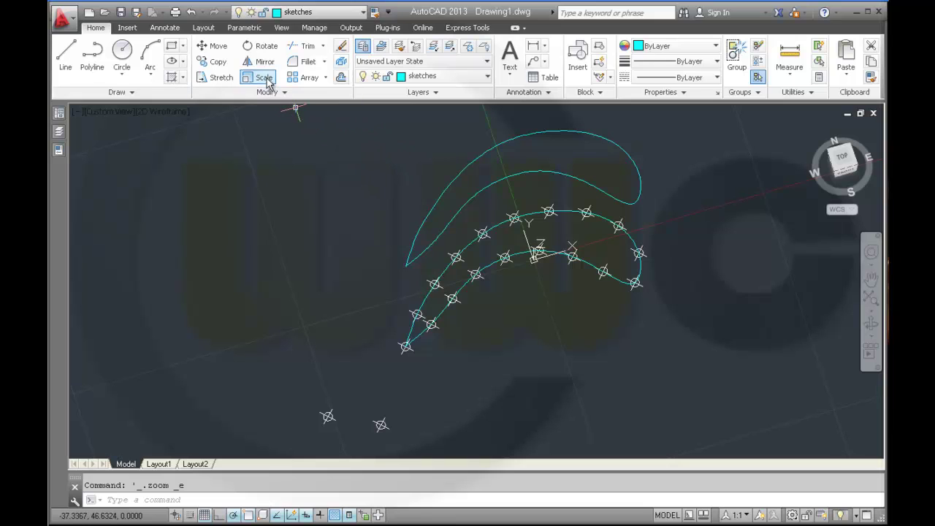
{"action": "left_click", "coordinate": [262, 46]}
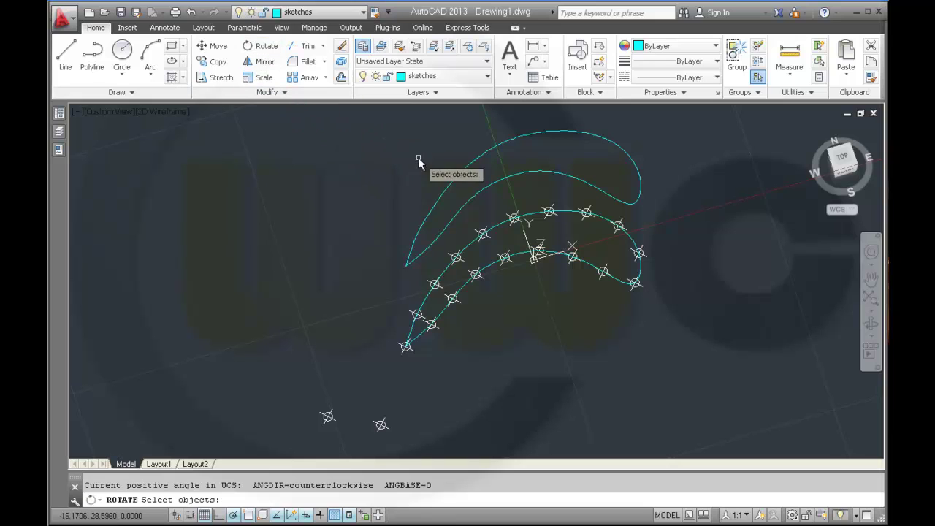
{"action": "left_click", "coordinate": [453, 171]}
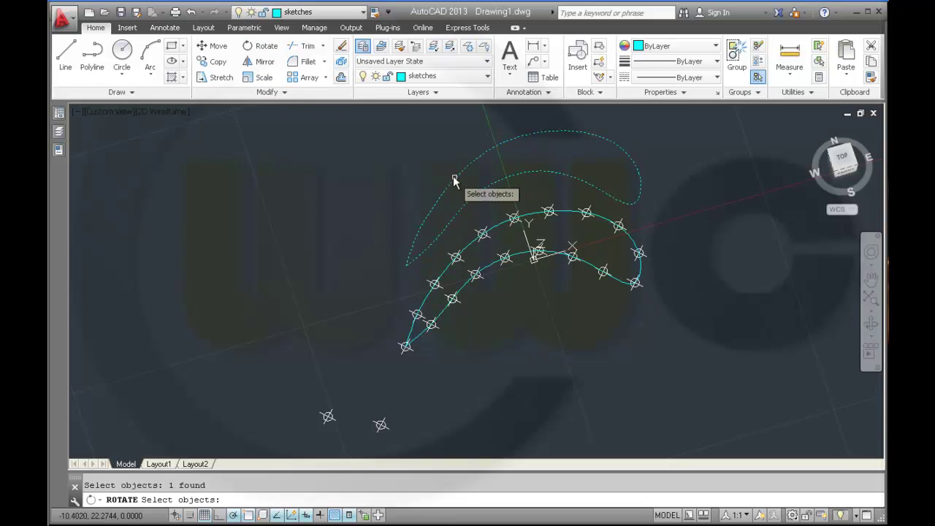
{"action": "key", "text": "Return"}
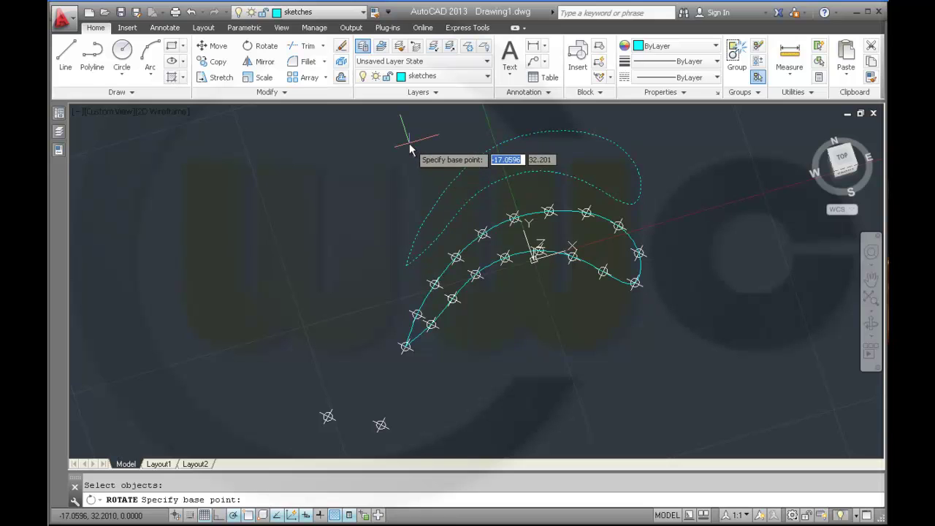
{"action": "type", "text": "0"}
{"action": "key", "text": "Tab"}
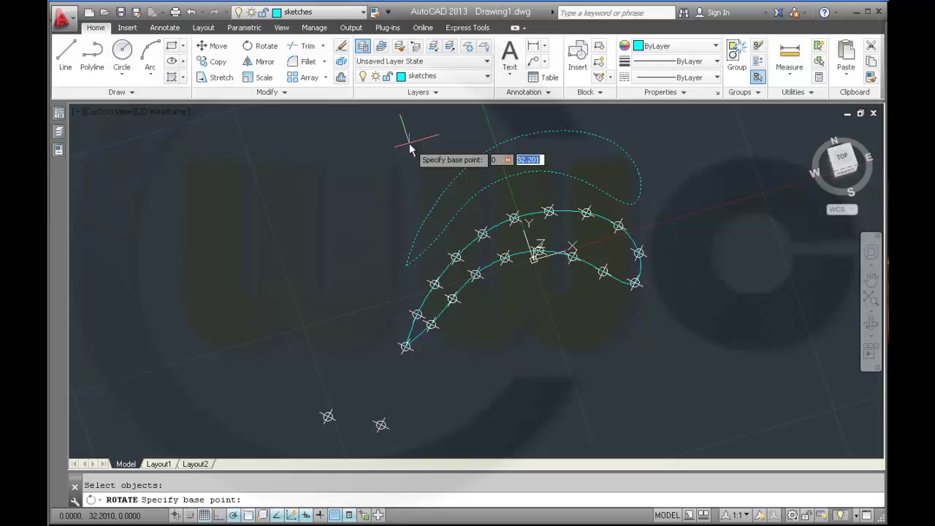
{"action": "type", "text": "0"}
{"action": "key", "text": "Tab"}
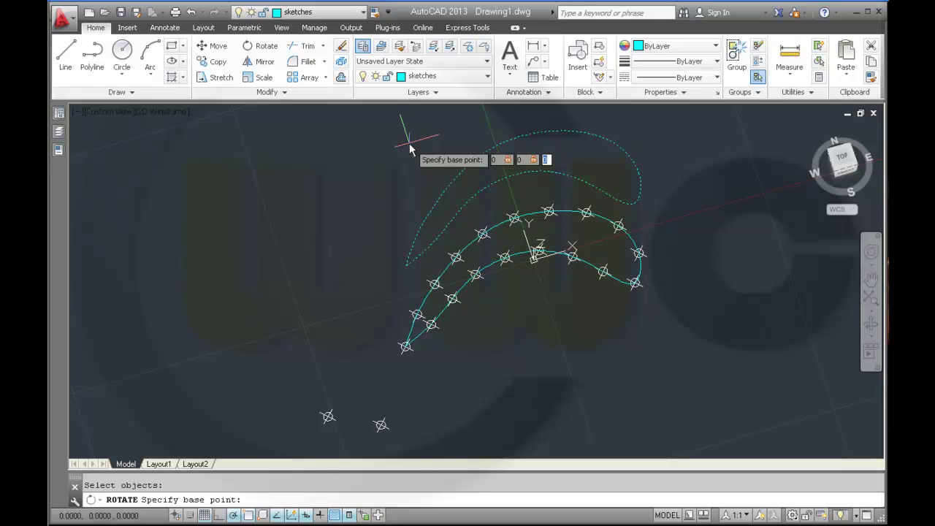
{"action": "type", "text": "50"}
{"action": "key", "text": "Return"}
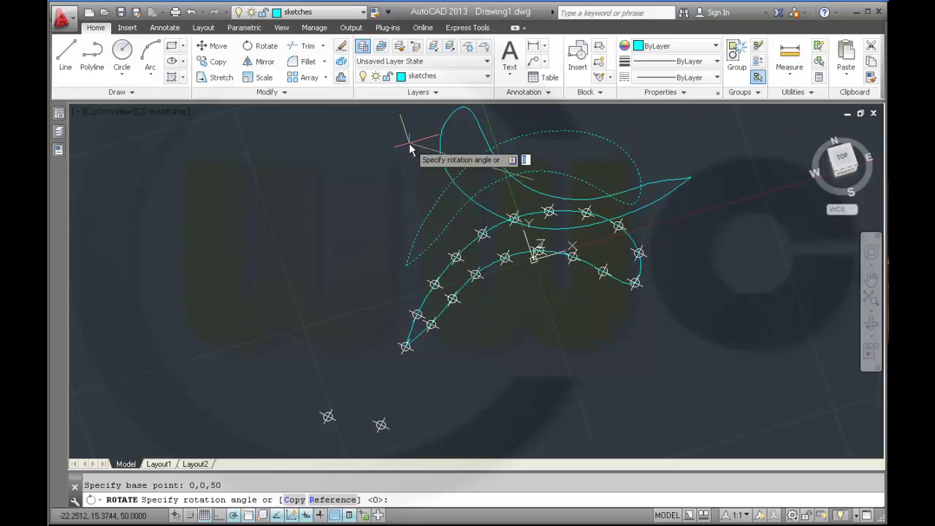
{"action": "type", "text": "30"}
{"action": "key", "text": "Return"}
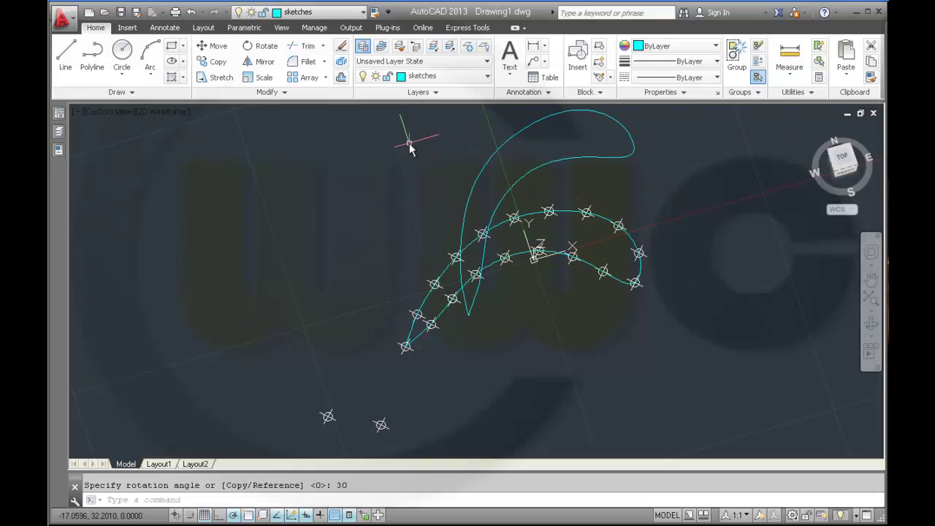
Step: Scale the rotated upper blade profile by a factor of 0.75 about base point 0,0,50
{"action": "left_click", "coordinate": [261, 79]}
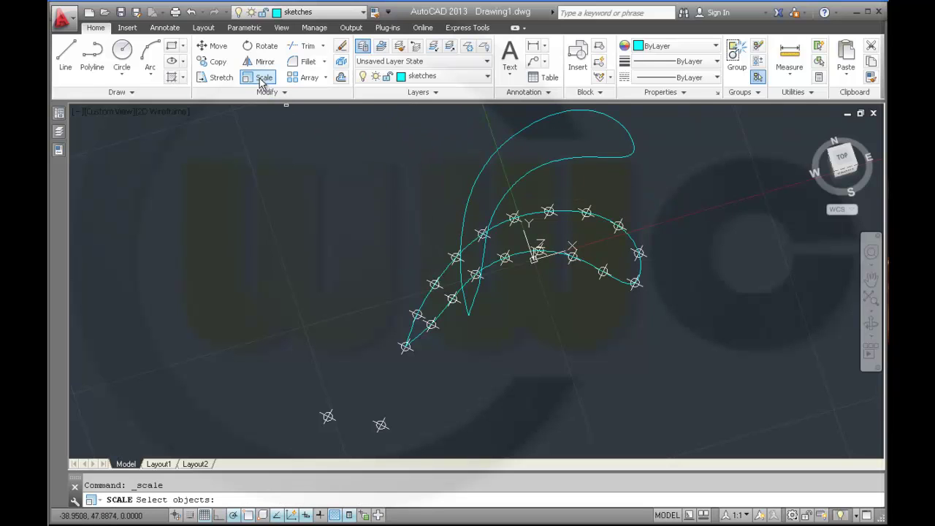
{"action": "left_click", "coordinate": [490, 167]}
{"action": "key", "text": "Return"}
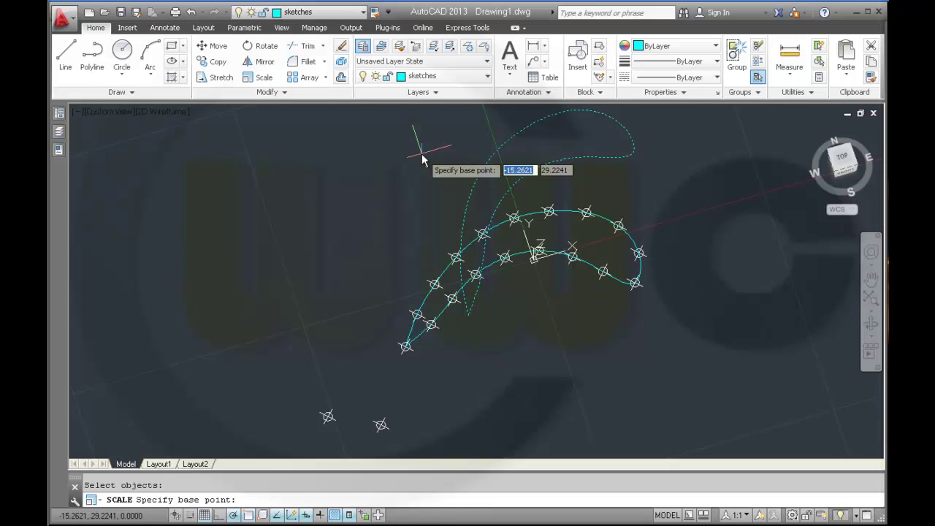
{"action": "type", "text": "0"}
{"action": "key", "text": "Tab"}
{"action": "type", "text": "0"}
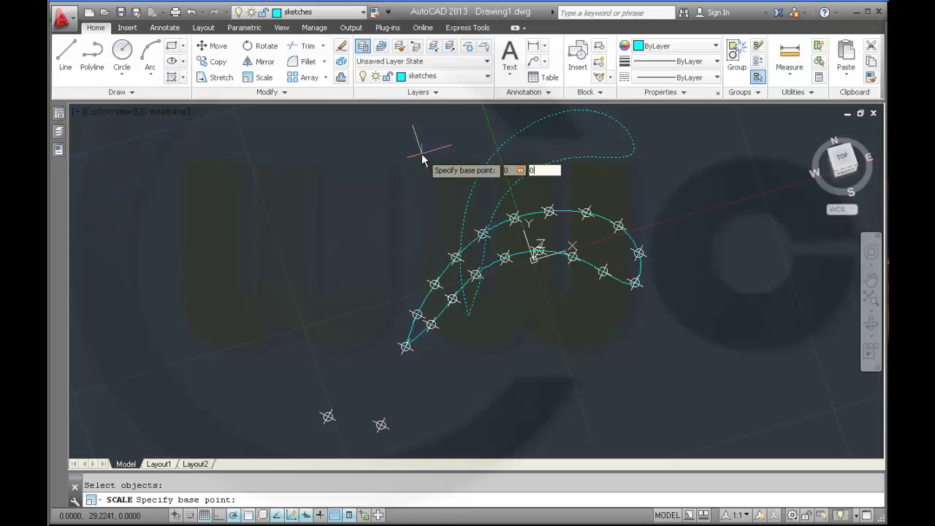
{"action": "key", "text": "Tab"}
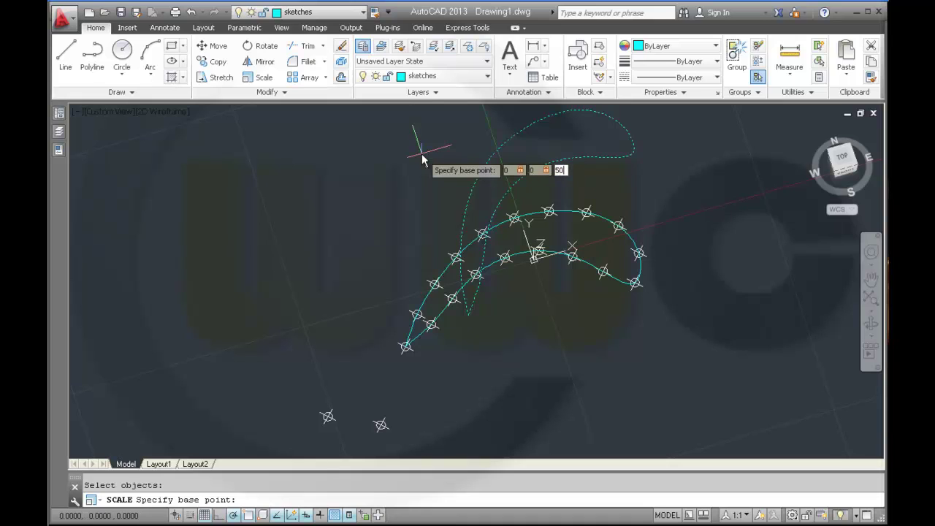
{"action": "type", "text": "50"}
{"action": "key", "text": "Return"}
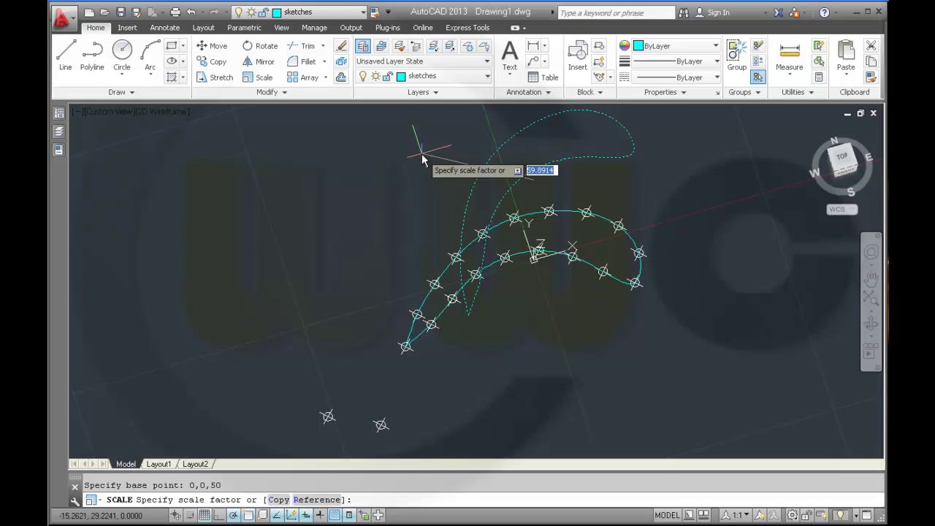
{"action": "type", "text": "0.75"}
{"action": "key", "text": "Return"}
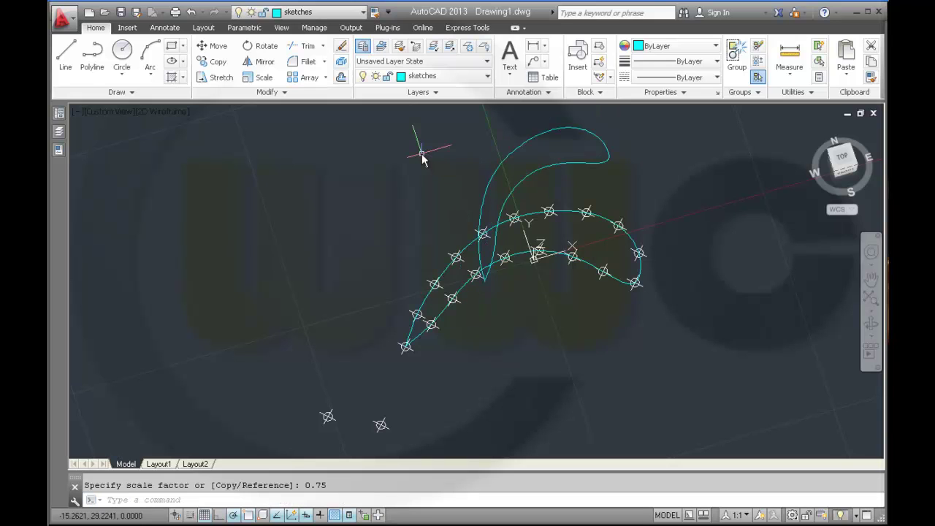
Step: Hide the imported points, leaving only the two blade profiles displayed, and switch to the 3D Modeling workspace
{"action": "middle_click_drag", "start_coordinate": [584, 209], "coordinate": [600, 236]}
{"action": "middle_click_drag", "start_coordinate": [468, 222], "coordinate": [432, 211], "text": "shift"}
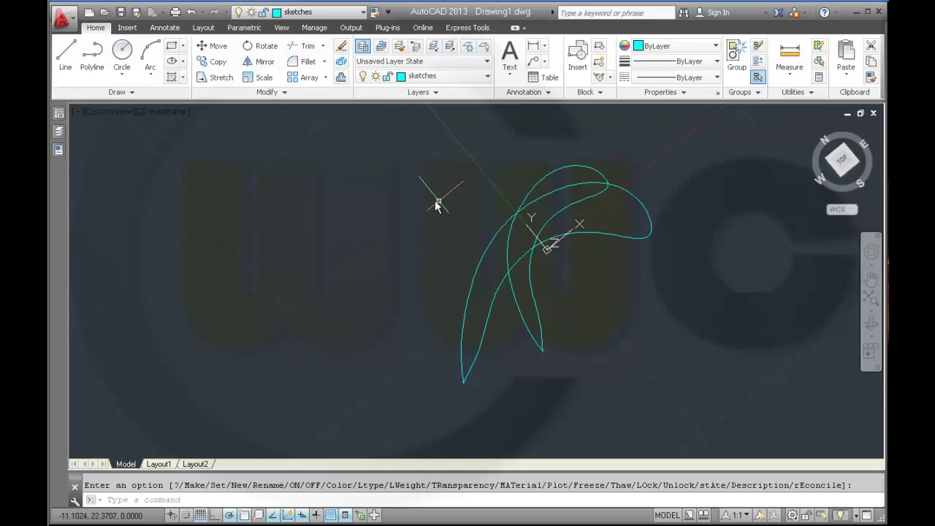
{"action": "middle_click_drag", "start_coordinate": [407, 211], "coordinate": [481, 236]}
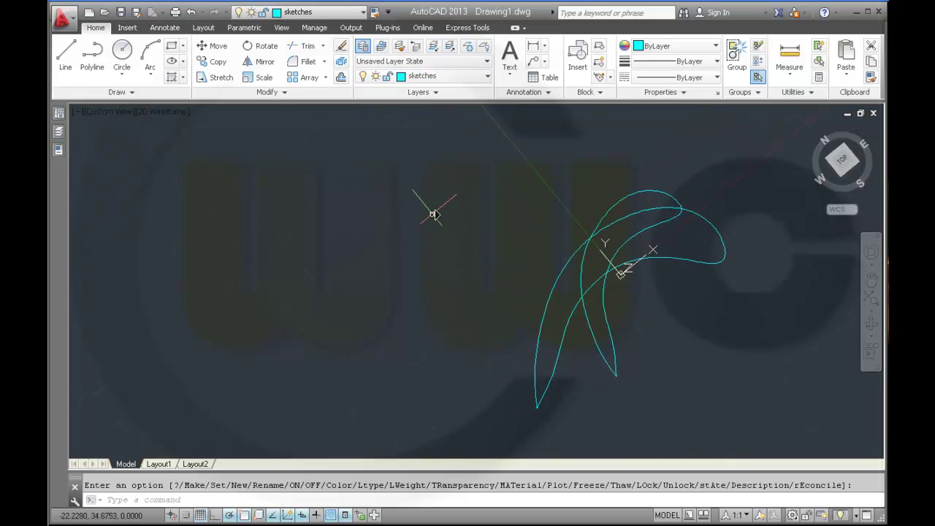
{"action": "key", "text": "Escape"}
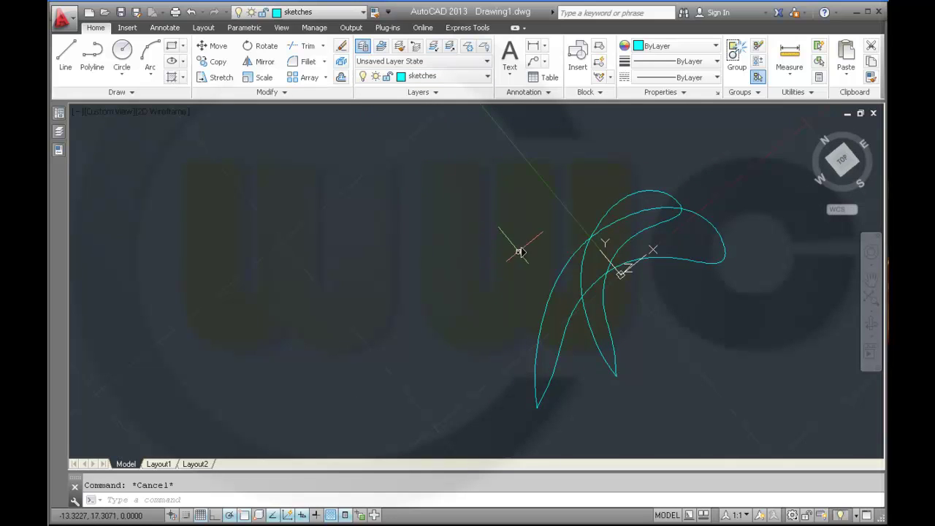
{"action": "middle_click_drag", "start_coordinate": [557, 250], "coordinate": [500, 251]}
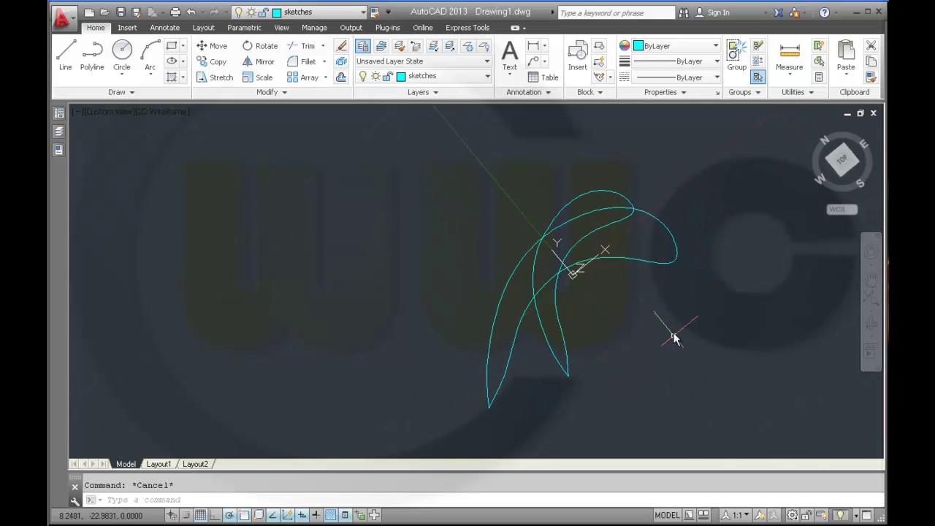
{"action": "left_click", "coordinate": [793, 515]}
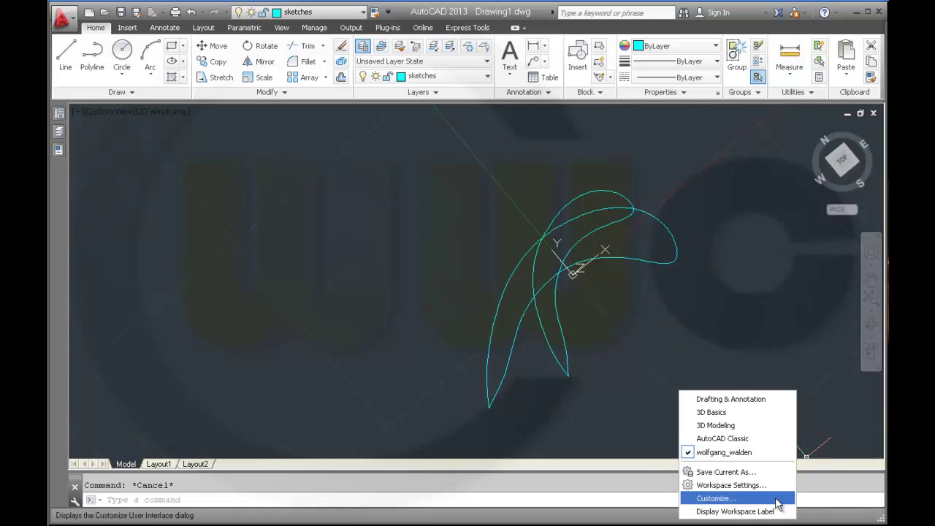
{"action": "left_click", "coordinate": [750, 425]}
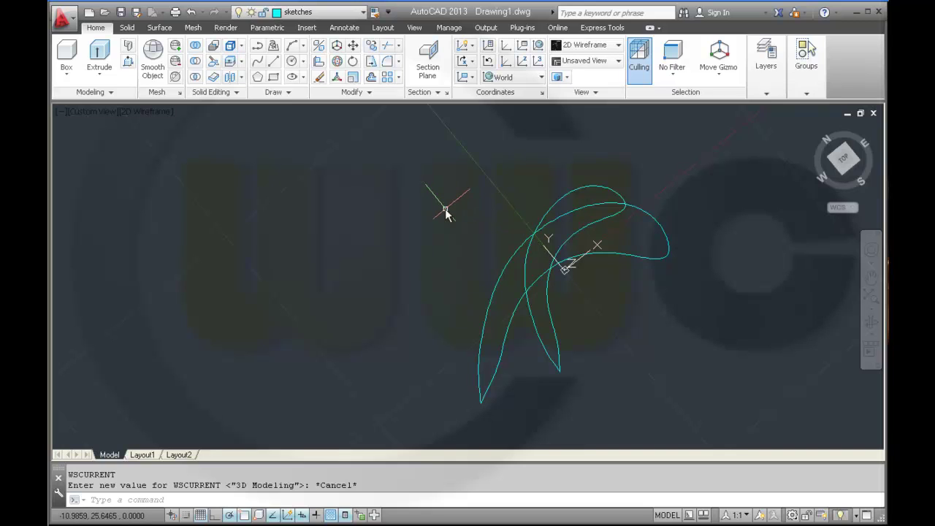
Step: Loft a solid from the smaller upper profile to the lower blade profile, using the Cross sections only option
{"action": "scroll", "coordinate": [666, 338], "scroll_direction": "up", "scroll_amount": 3}
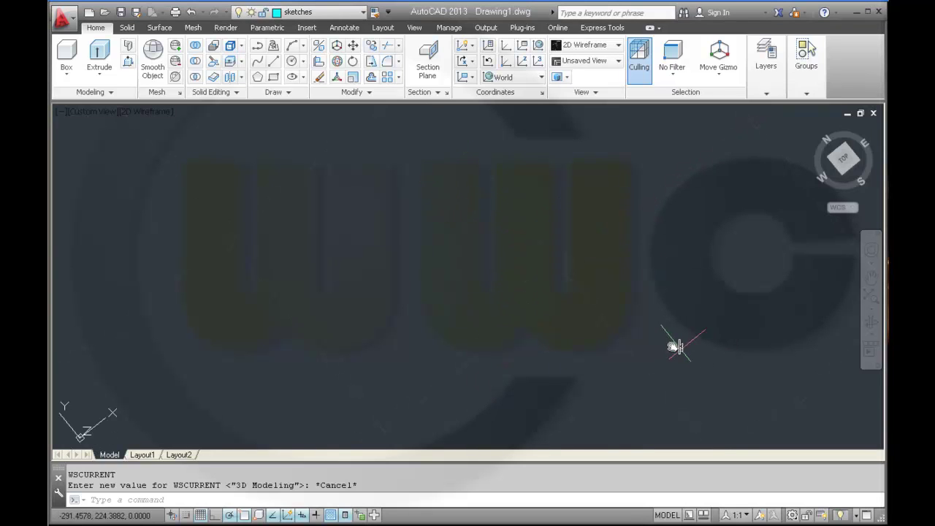
{"action": "middle_click", "coordinate": [642, 334]}
{"action": "middle_click", "coordinate": [643, 333]}
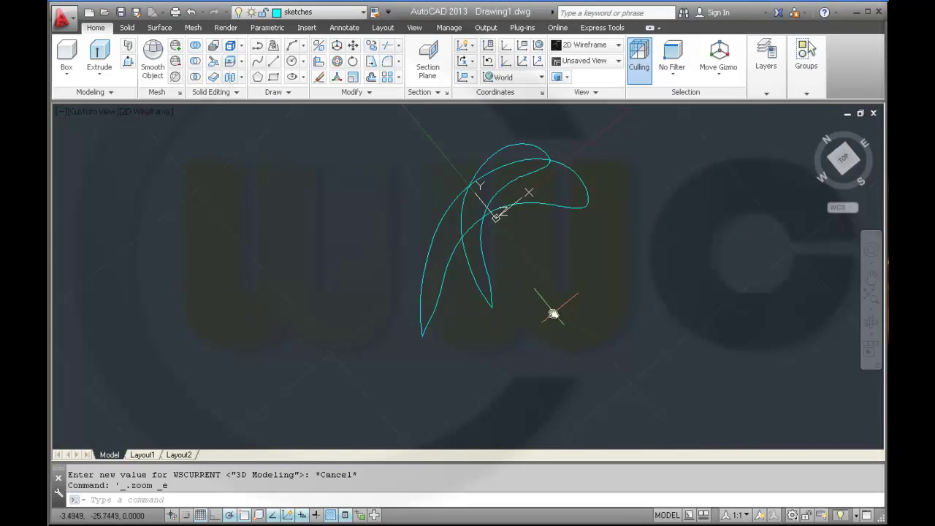
{"action": "mouse_move", "coordinate": [539, 313]}
{"action": "middle_mouse_down"}
{"action": "mouse_move", "coordinate": [559, 313]}
{"action": "mouse_move", "coordinate": [562, 341]}
{"action": "middle_mouse_up"}
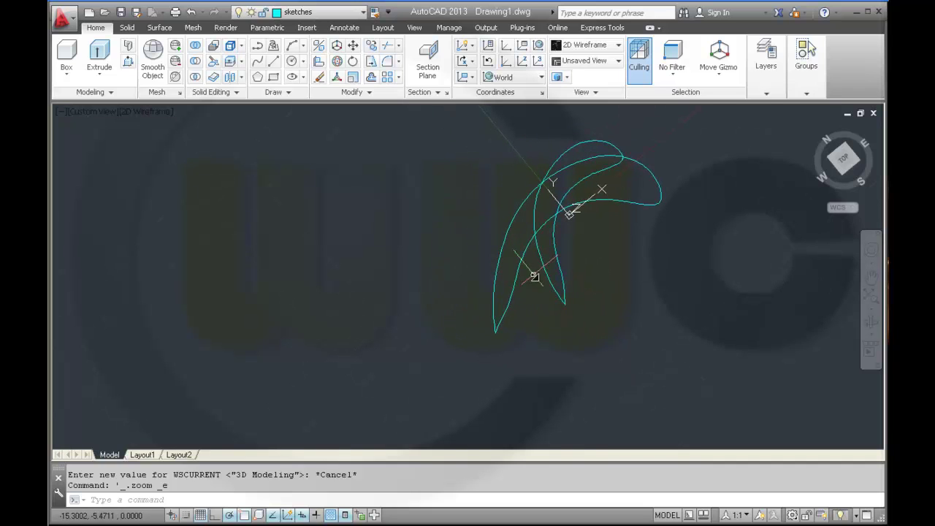
{"action": "mouse_move", "coordinate": [486, 251]}
{"action": "middle_mouse_down"}
{"action": "mouse_move", "coordinate": [504, 257]}
{"action": "mouse_move", "coordinate": [509, 273]}
{"action": "mouse_move", "coordinate": [540, 282]}
{"action": "mouse_move", "coordinate": [492, 292]}
{"action": "mouse_move", "coordinate": [453, 260]}
{"action": "mouse_move", "coordinate": [448, 267]}
{"action": "middle_mouse_up"}
{"action": "middle_click", "coordinate": [504, 262]}
{"action": "middle_click", "coordinate": [504, 262]}
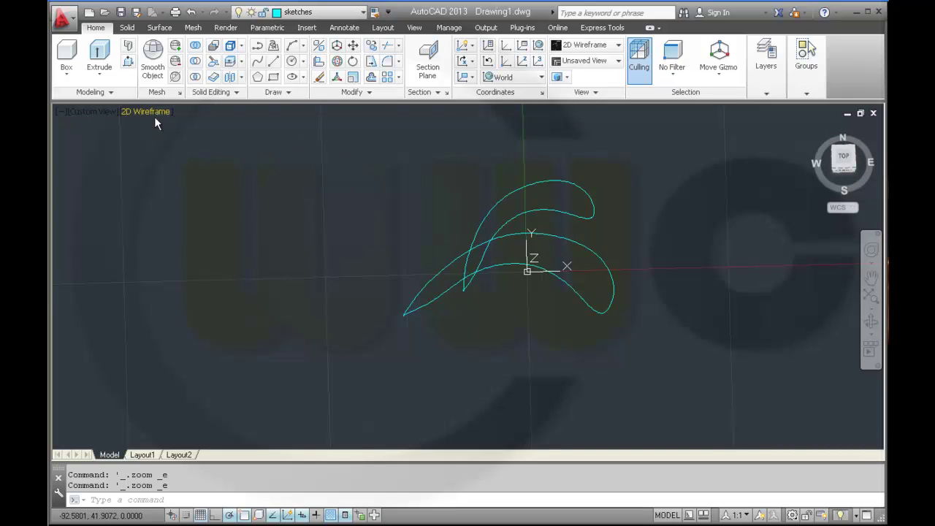
{"action": "left_click", "coordinate": [101, 76]}
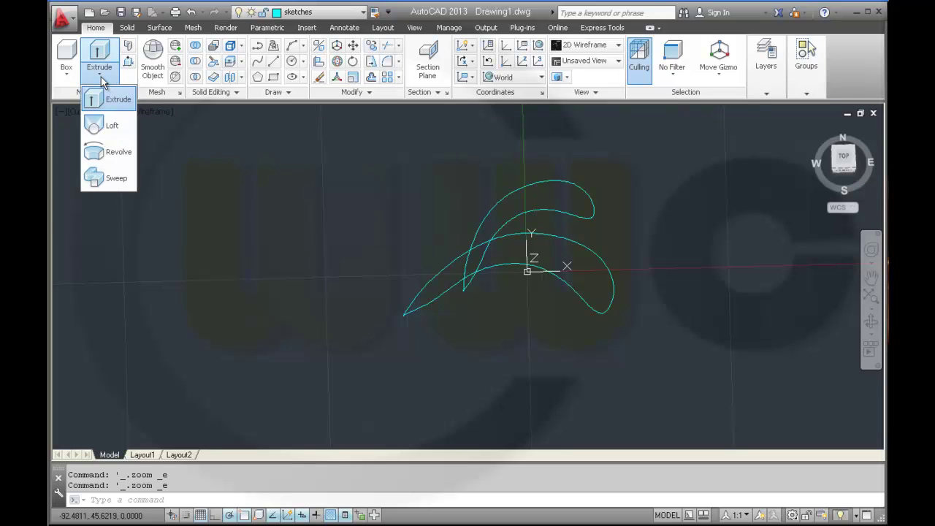
{"action": "left_click", "coordinate": [105, 125]}
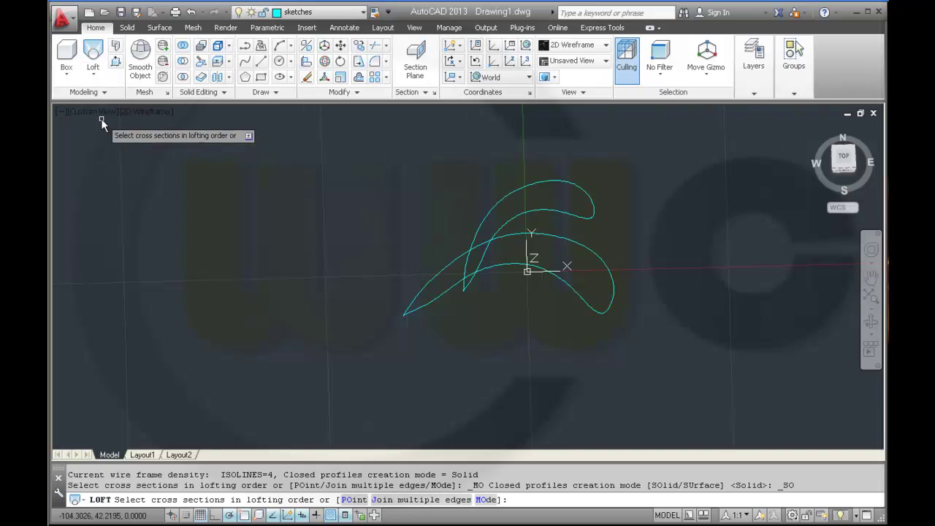
{"action": "left_click", "coordinate": [501, 195]}
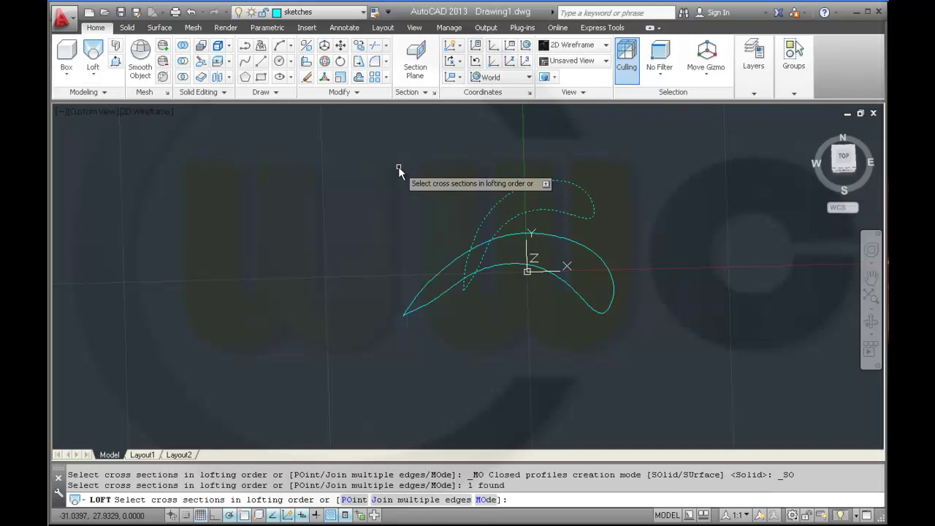
{"action": "left_click", "coordinate": [430, 278]}
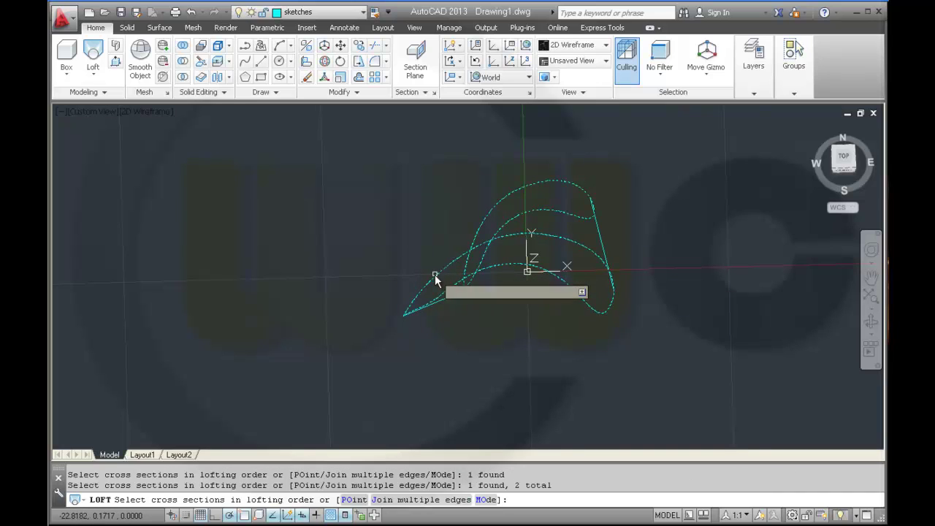
{"action": "right_click", "coordinate": [341, 182]}
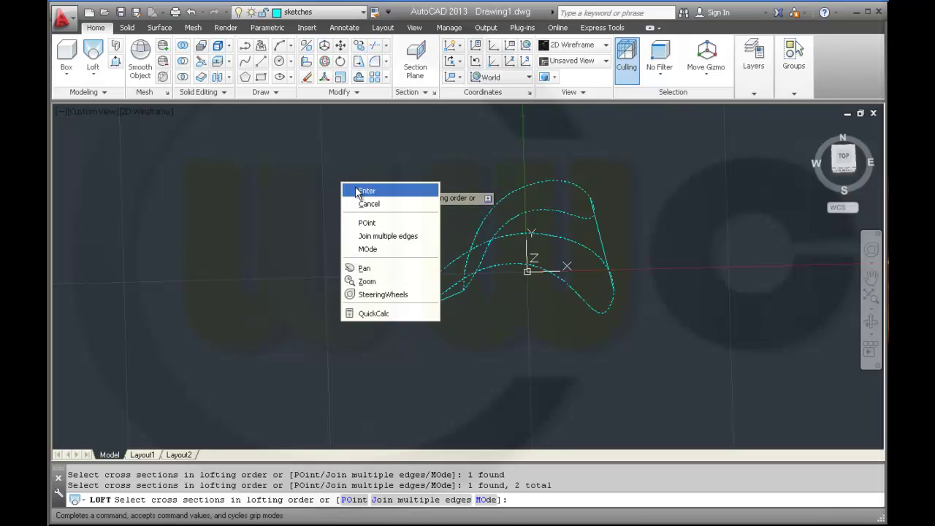
{"action": "left_click", "coordinate": [364, 191]}
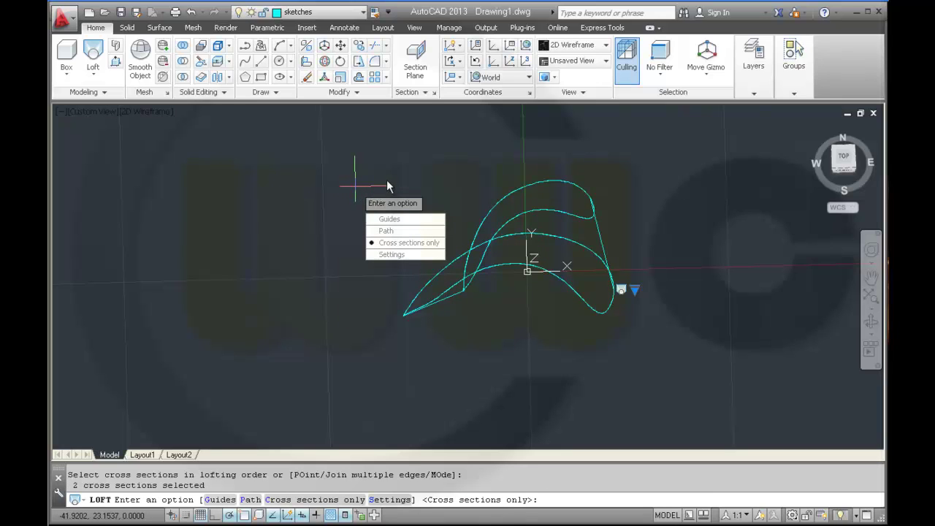
{"action": "left_click", "coordinate": [401, 244]}
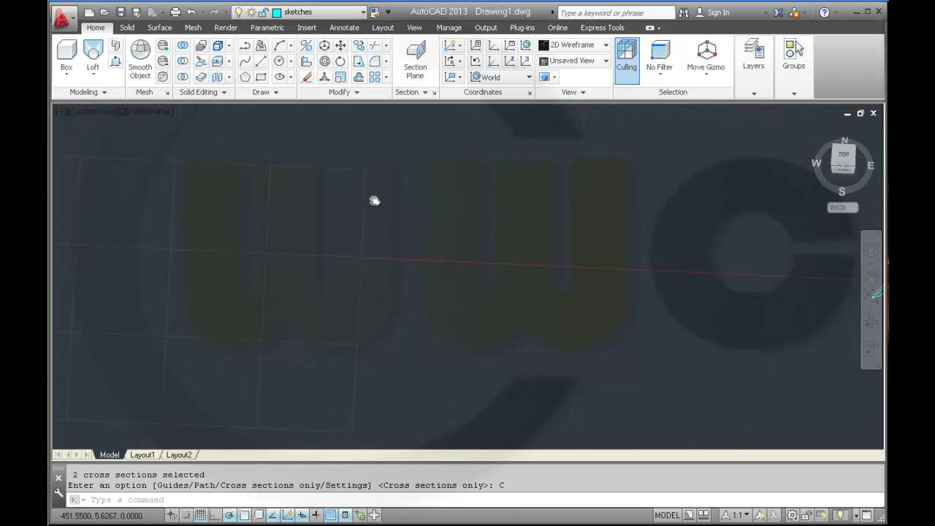
Step: Display the lofted blade in the Realistic visual style
{"action": "middle_click", "coordinate": [374, 200]}
{"action": "middle_click", "coordinate": [374, 200]}
{"action": "mouse_move", "coordinate": [374, 222]}
{"action": "middle_mouse_down", "text": "shift"}
{"action": "mouse_move", "coordinate": [402, 270]}
{"action": "mouse_move", "coordinate": [417, 249]}
{"action": "mouse_move", "coordinate": [353, 221]}
{"action": "mouse_move", "coordinate": [327, 278]}
{"action": "mouse_move", "coordinate": [345, 276]}
{"action": "mouse_move", "coordinate": [350, 246]}
{"action": "mouse_move", "coordinate": [388, 263]}
{"action": "mouse_move", "coordinate": [369, 270]}
{"action": "mouse_move", "coordinate": [380, 304]}
{"action": "mouse_move", "coordinate": [367, 268]}
{"action": "mouse_move", "coordinate": [373, 231]}
{"action": "middle_mouse_up", "text": "shift"}
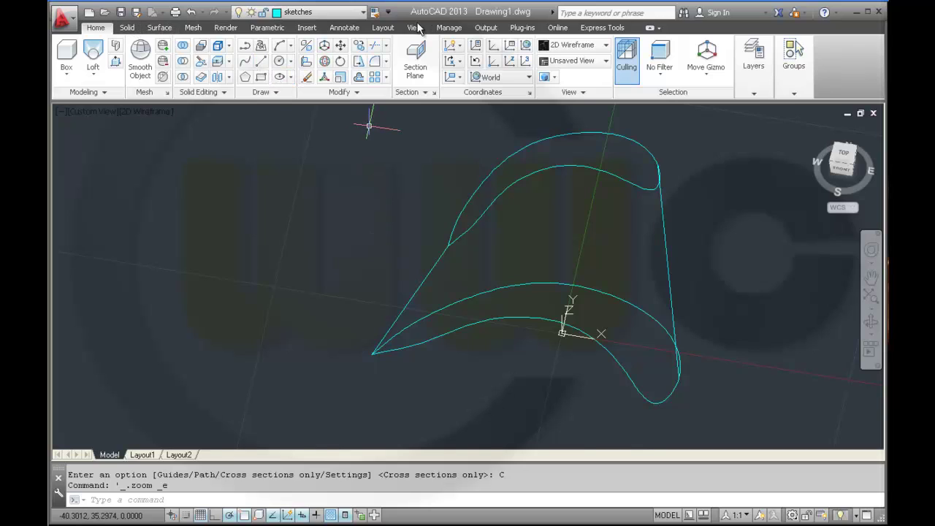
{"action": "left_click", "coordinate": [413, 27]}
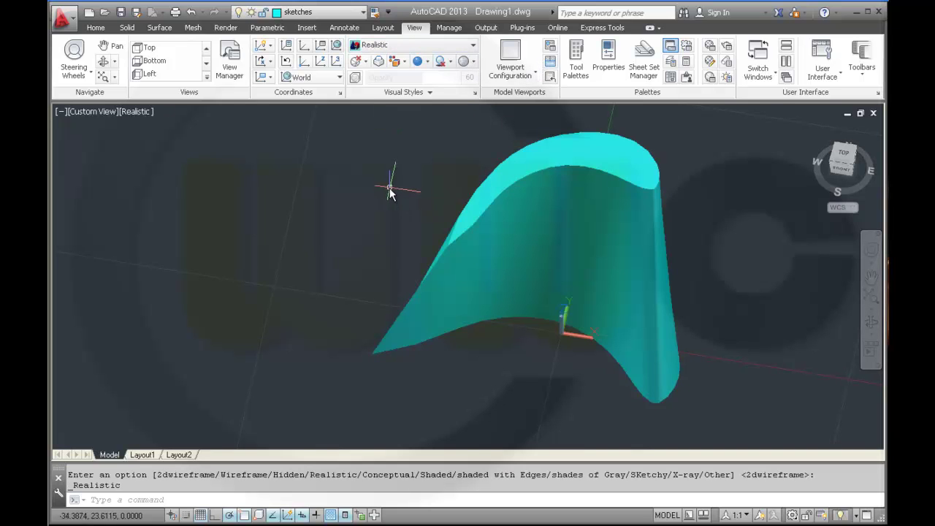
{"action": "middle_click_drag", "start_coordinate": [386, 186], "coordinate": [357, 165], "text": "shift"}
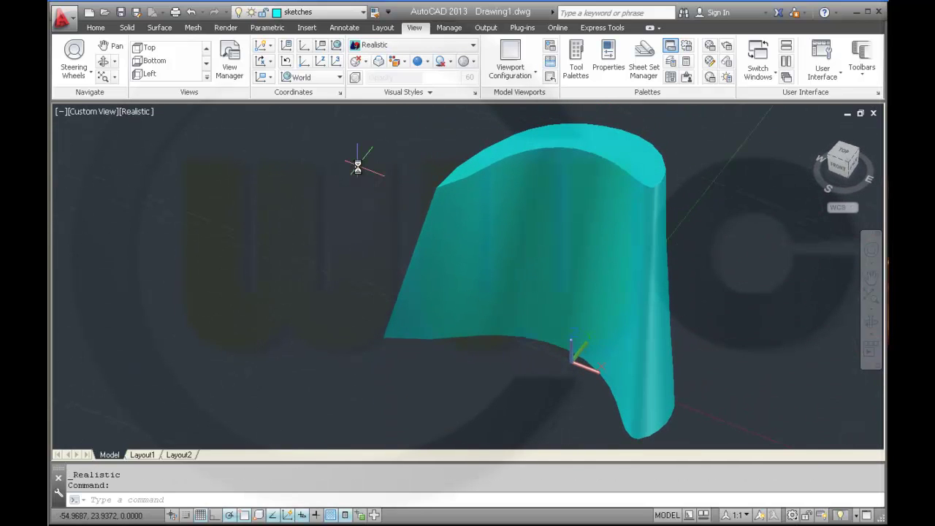